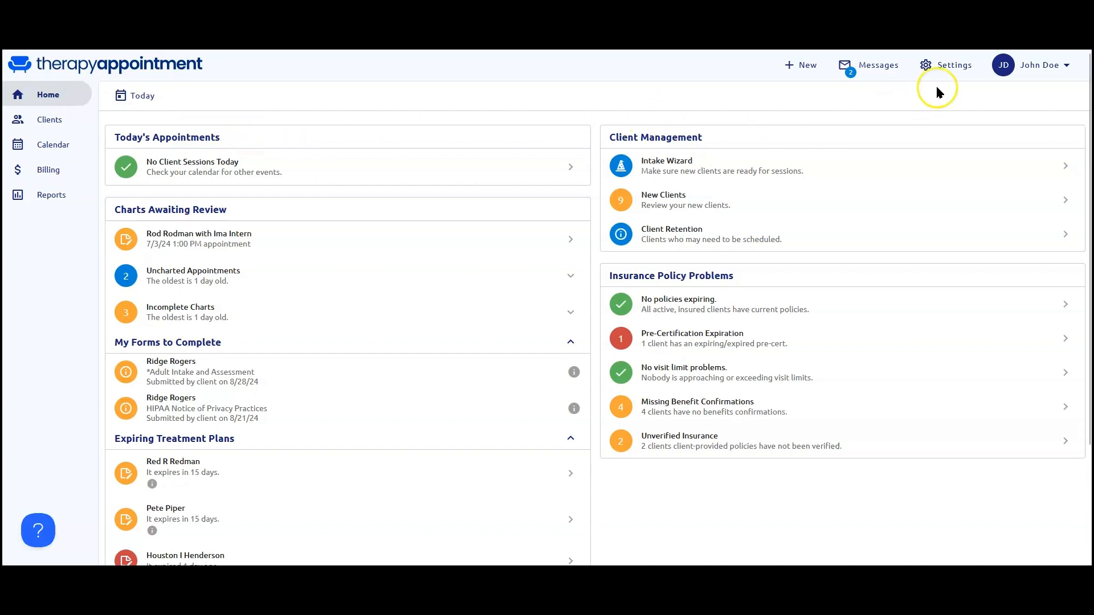
Open the practice's staff settings and review the active status and roles of therapists, other staff and external agents.
{"action": "left_click", "coordinate": [956, 68]}
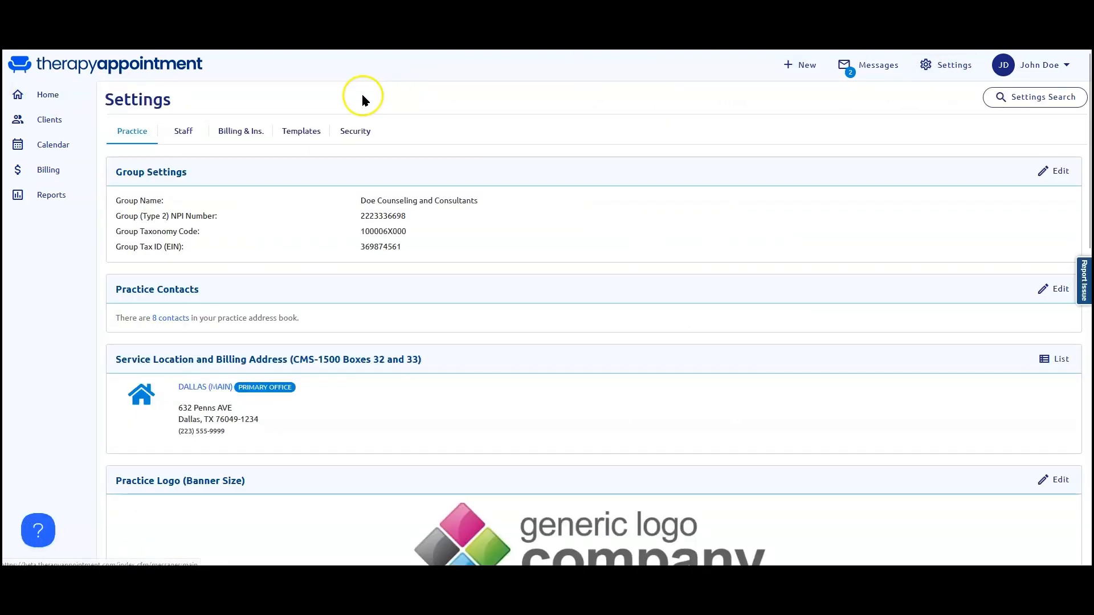
{"action": "left_click", "coordinate": [185, 136]}
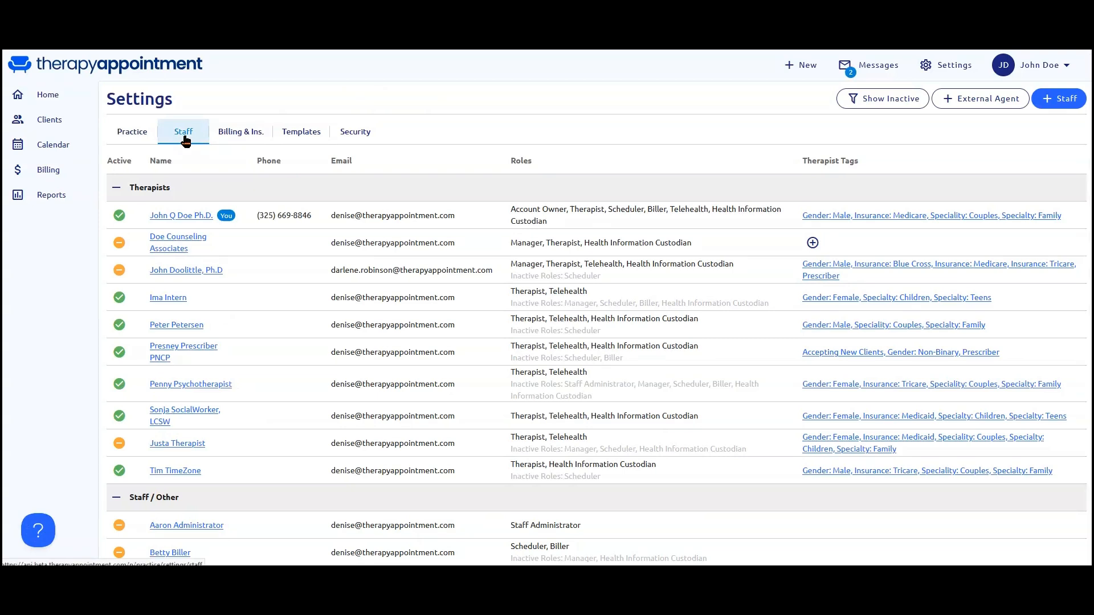
{"action": "left_click", "coordinate": [186, 277]}
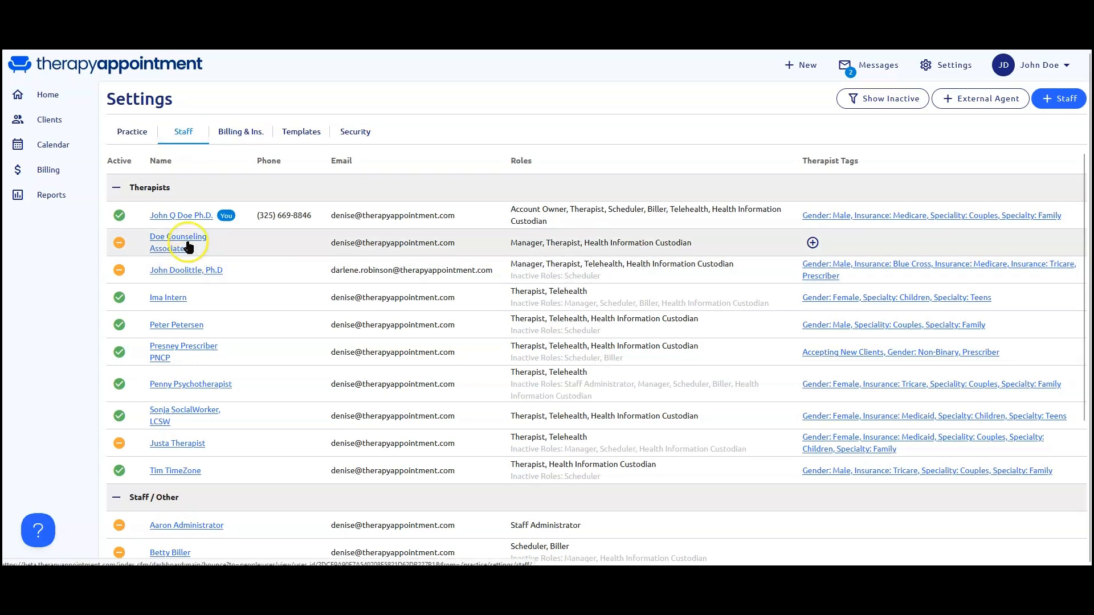
{"action": "left_click", "coordinate": [132, 220]}
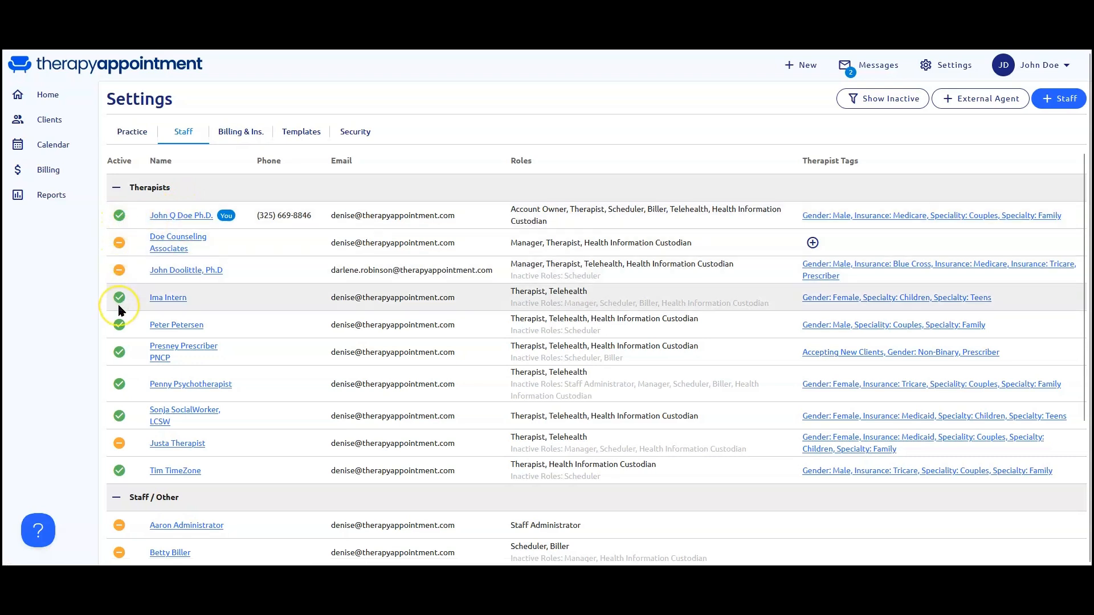
{"action": "left_click", "coordinate": [188, 326]}
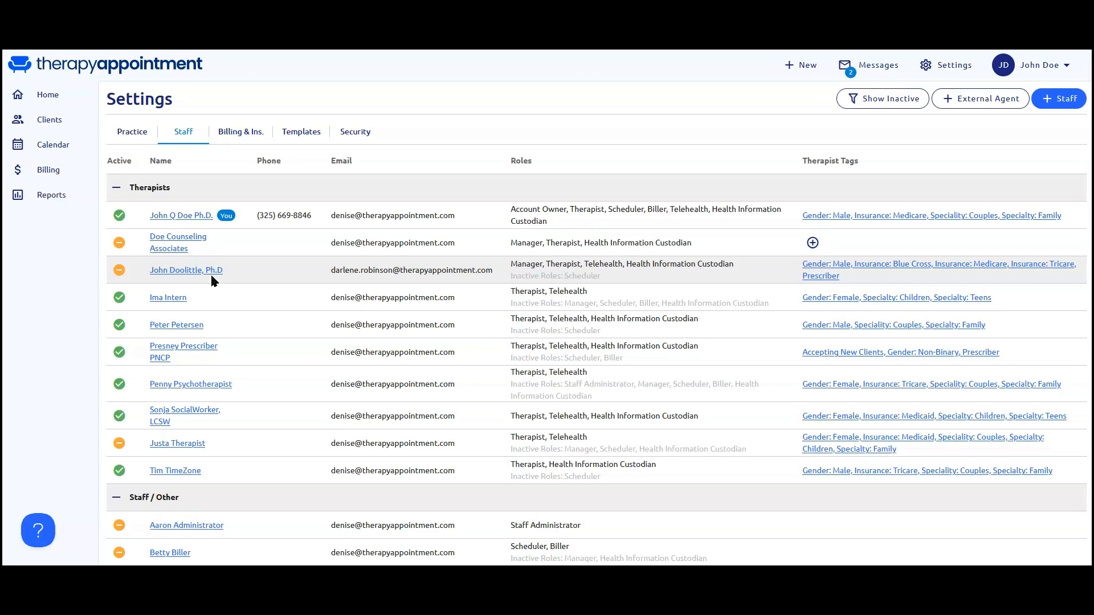
{"action": "left_click", "coordinate": [211, 292]}
{"action": "scroll", "coordinate": [211, 291], "scroll_direction": "down", "scroll_amount": 5}
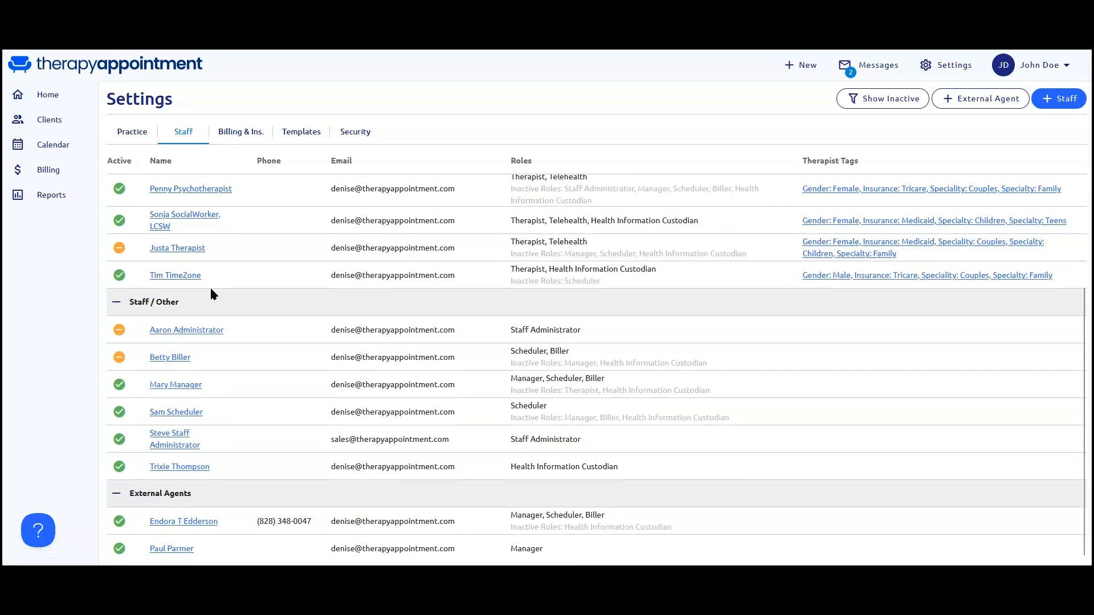
{"action": "left_click", "coordinate": [197, 455]}
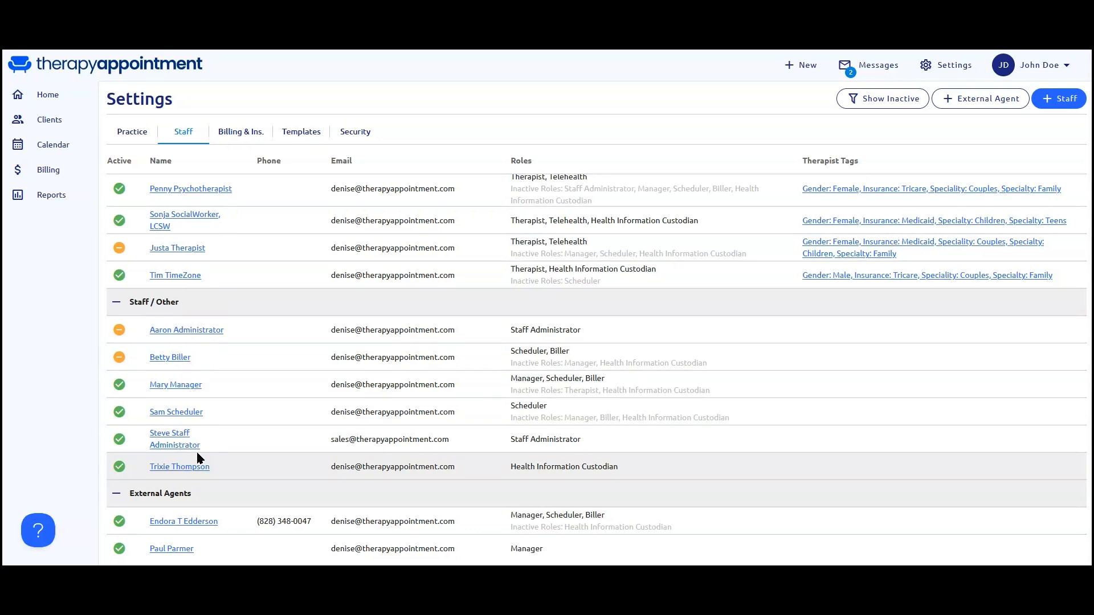
{"action": "left_click", "coordinate": [188, 538]}
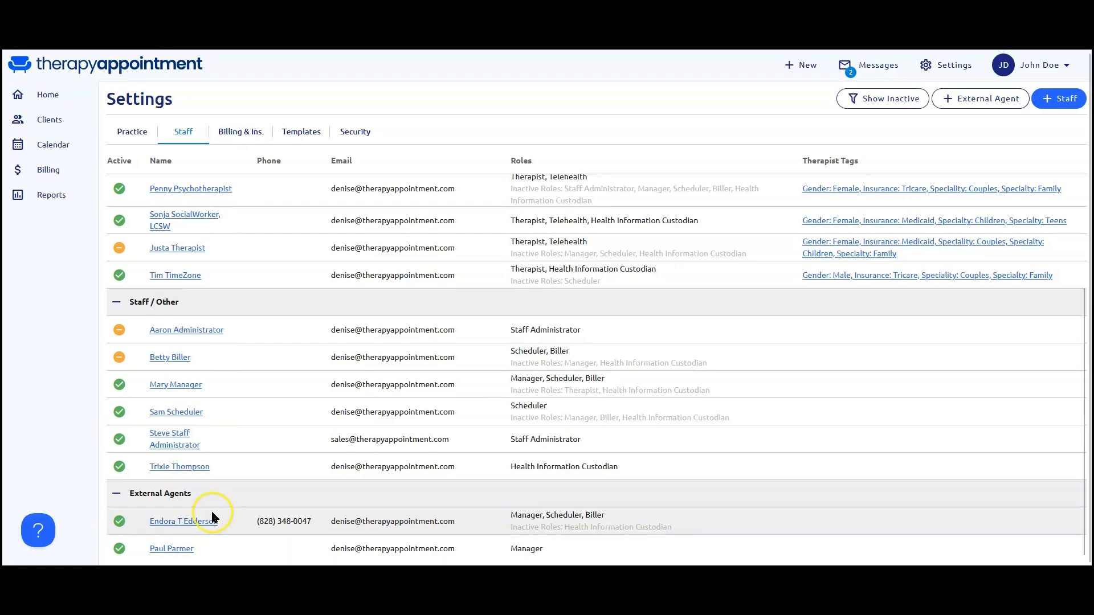
Show inactive staff in the staff list to check their status and roles, and hide them again.
{"action": "left_click", "coordinate": [899, 101]}
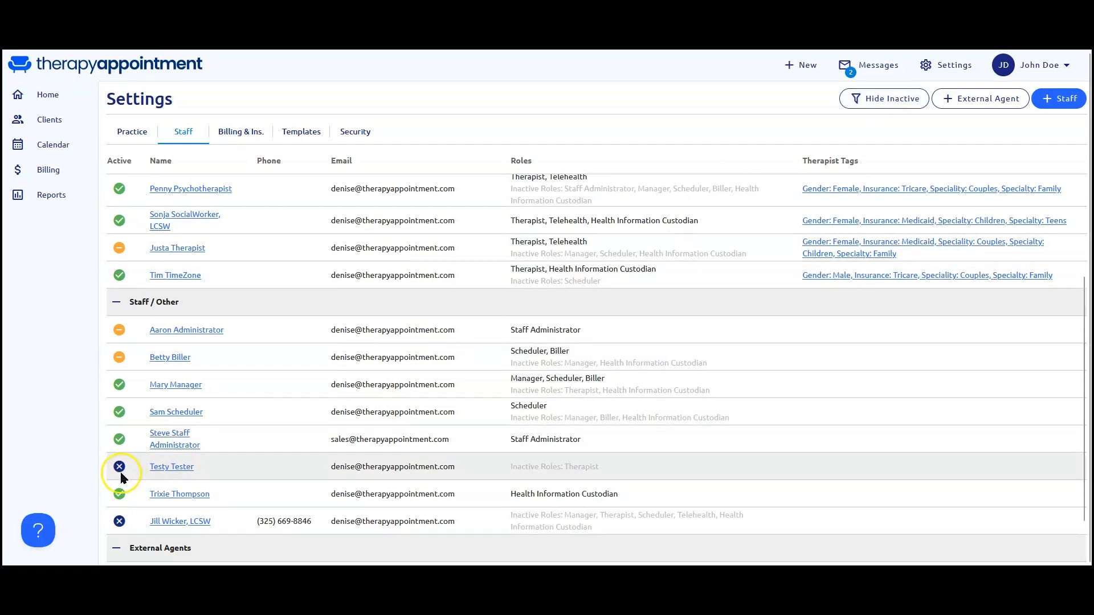
{"action": "mouse_move", "coordinate": [118, 474]}
{"action": "left_click", "coordinate": [880, 103]}
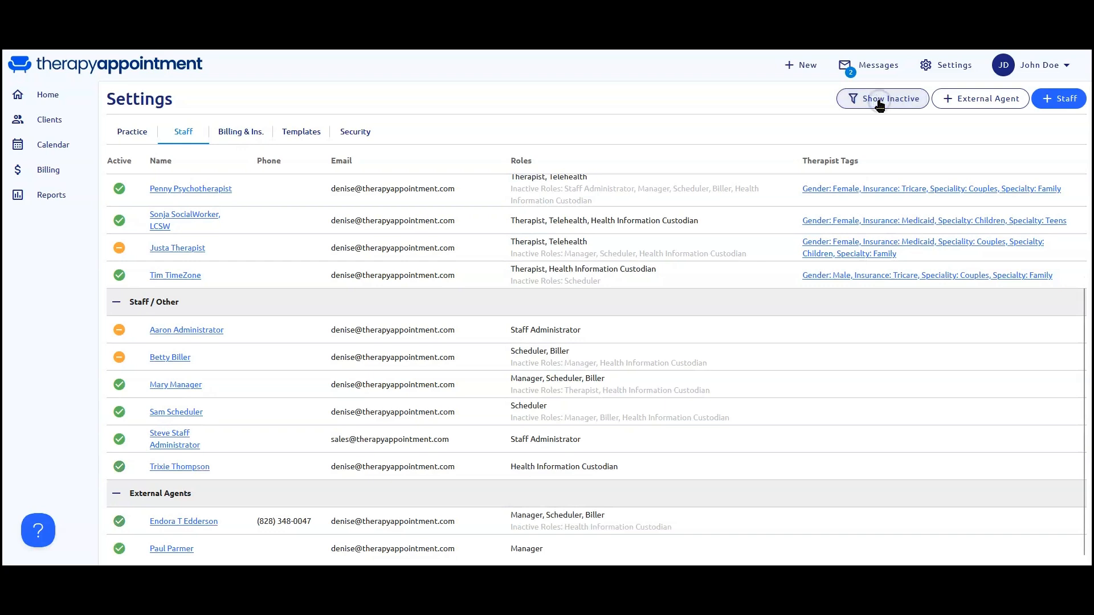
{"action": "left_click", "coordinate": [351, 219]}
Open the locked-out biller's profile from the staff list and re-enable sign-in under the workplace settings.
{"action": "mouse_move", "coordinate": [119, 333]}
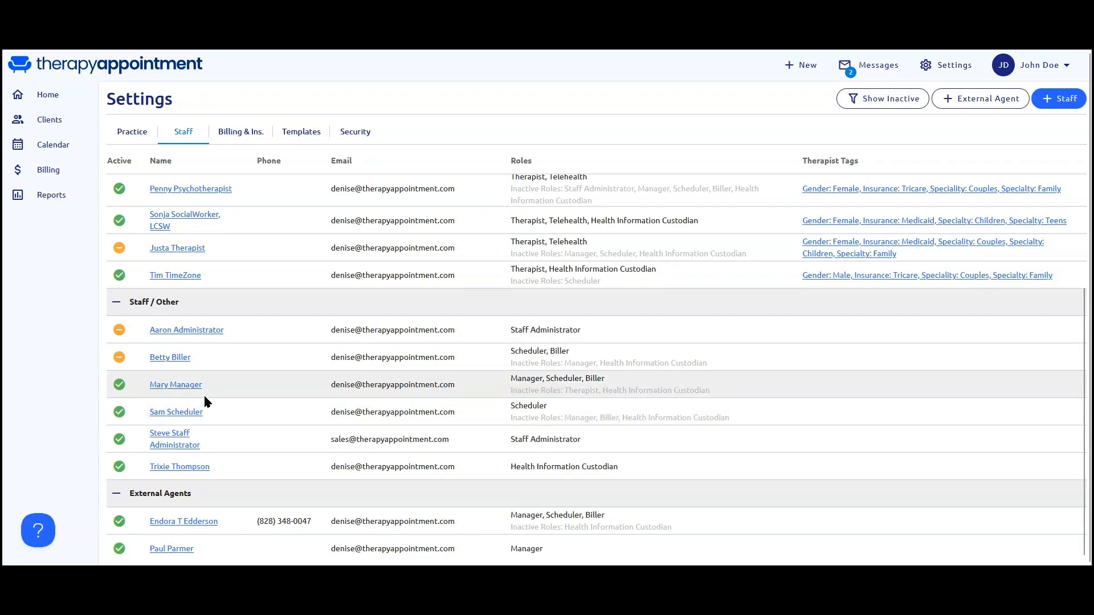
{"action": "left_click", "coordinate": [172, 358]}
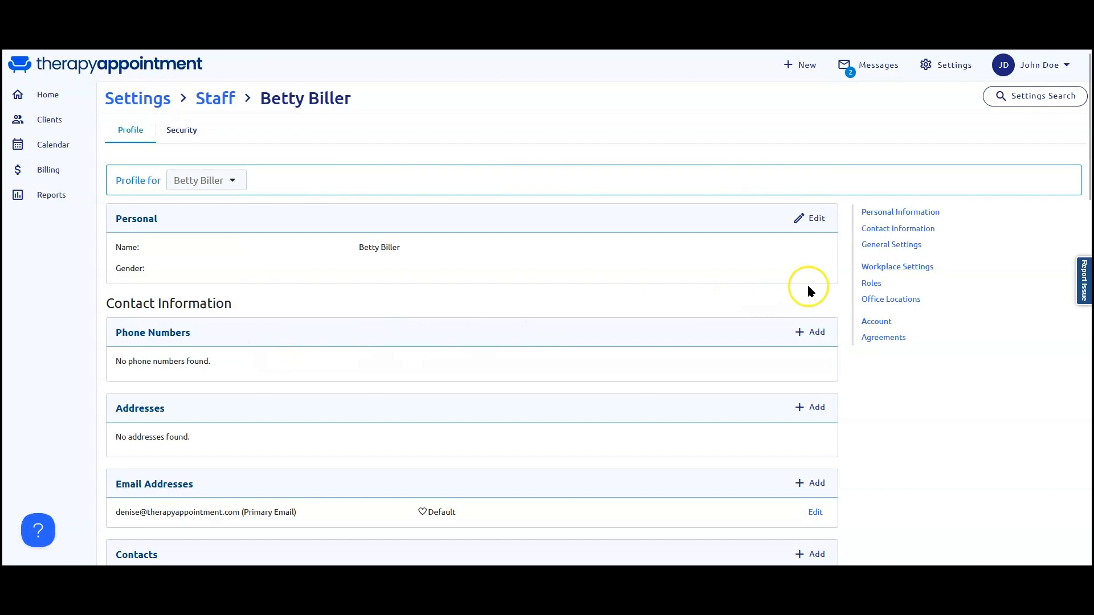
{"action": "left_click", "coordinate": [881, 267]}
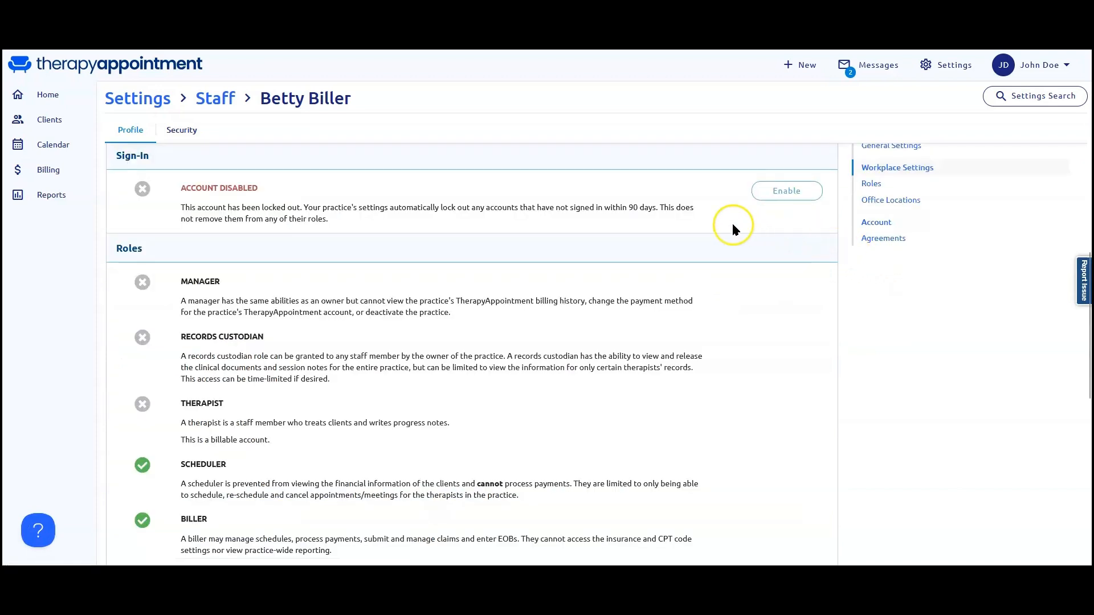
{"action": "left_click", "coordinate": [785, 197]}
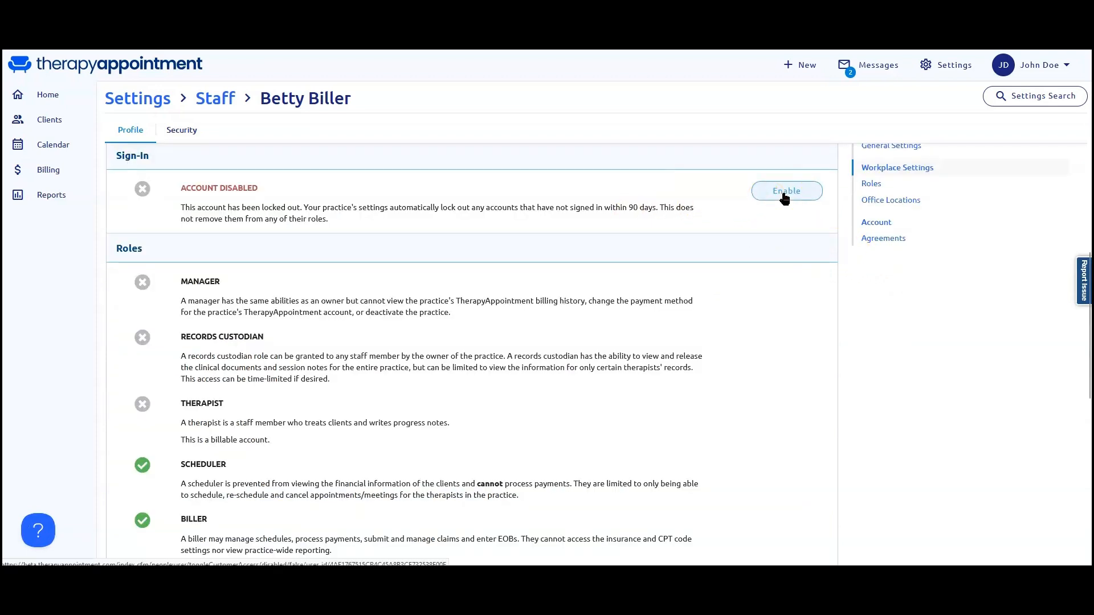
{"action": "left_click", "coordinate": [784, 197]}
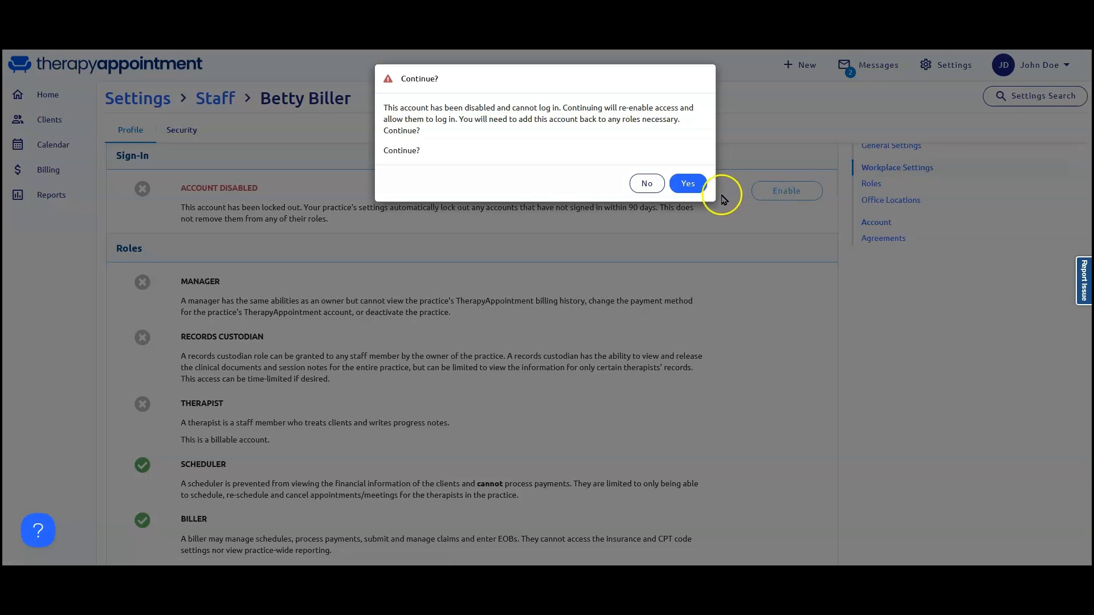
{"action": "left_click", "coordinate": [700, 183]}
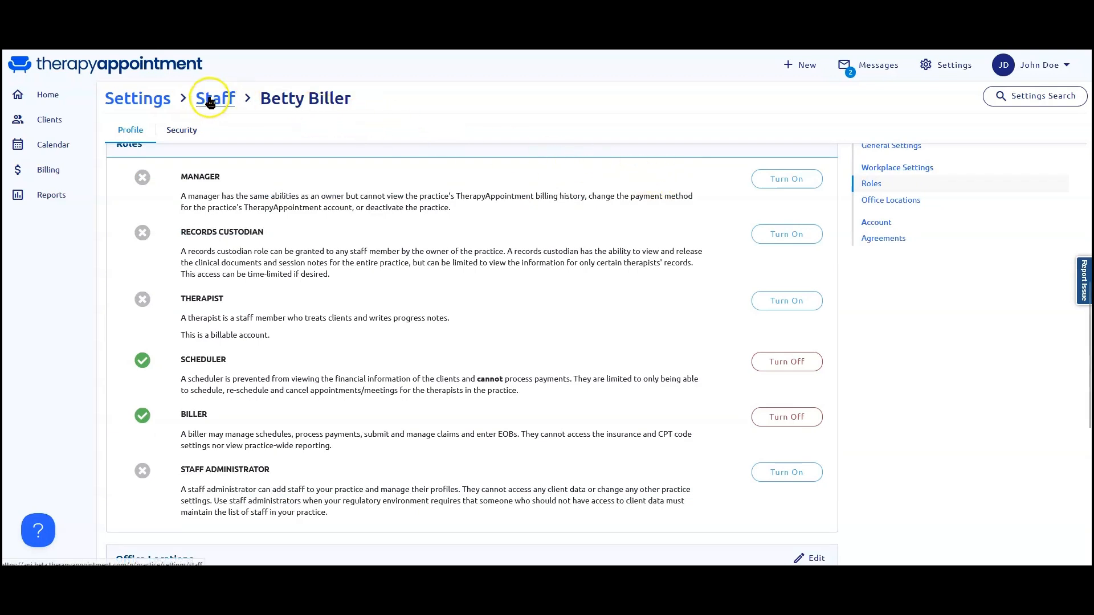
Return to the staff list and open the form for adding a new staff member.
{"action": "left_click", "coordinate": [212, 102]}
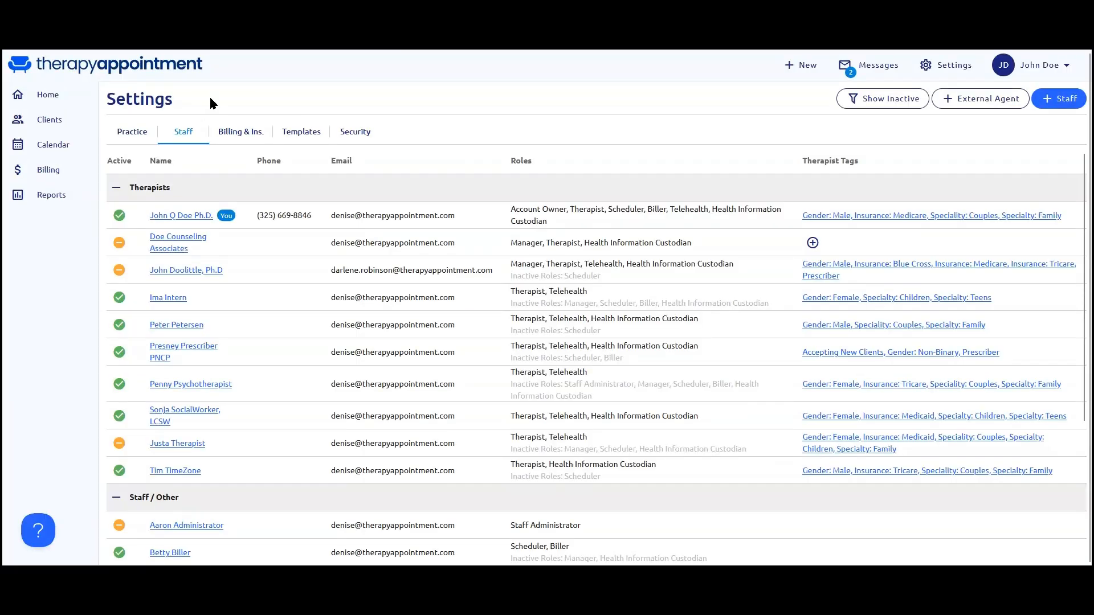
{"action": "left_click", "coordinate": [1067, 103]}
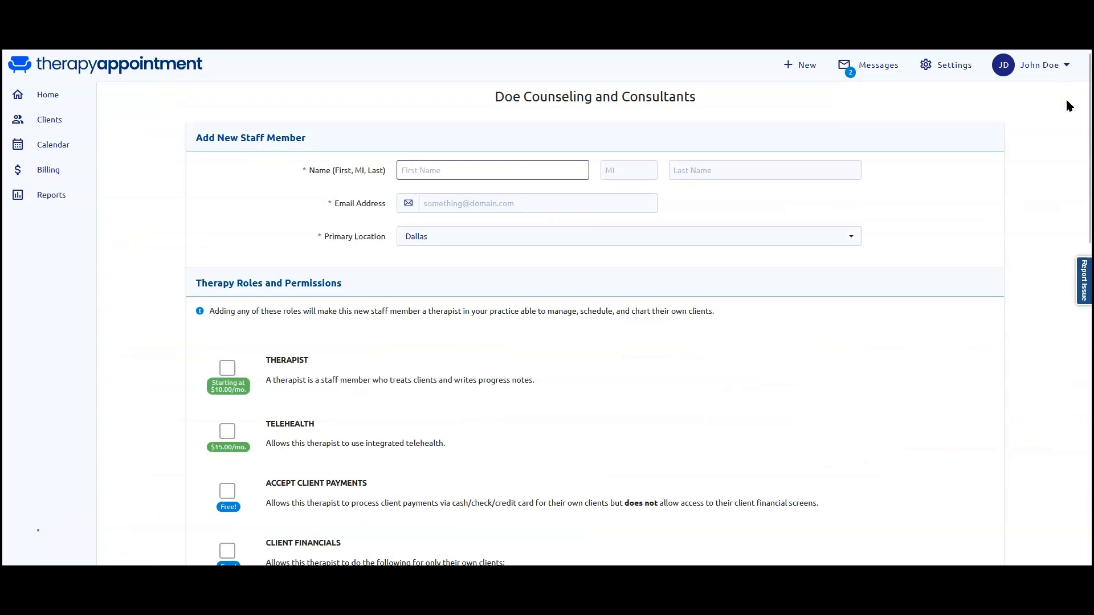
{"action": "left_click", "coordinate": [467, 173]}
{"action": "left_click", "coordinate": [457, 204]}
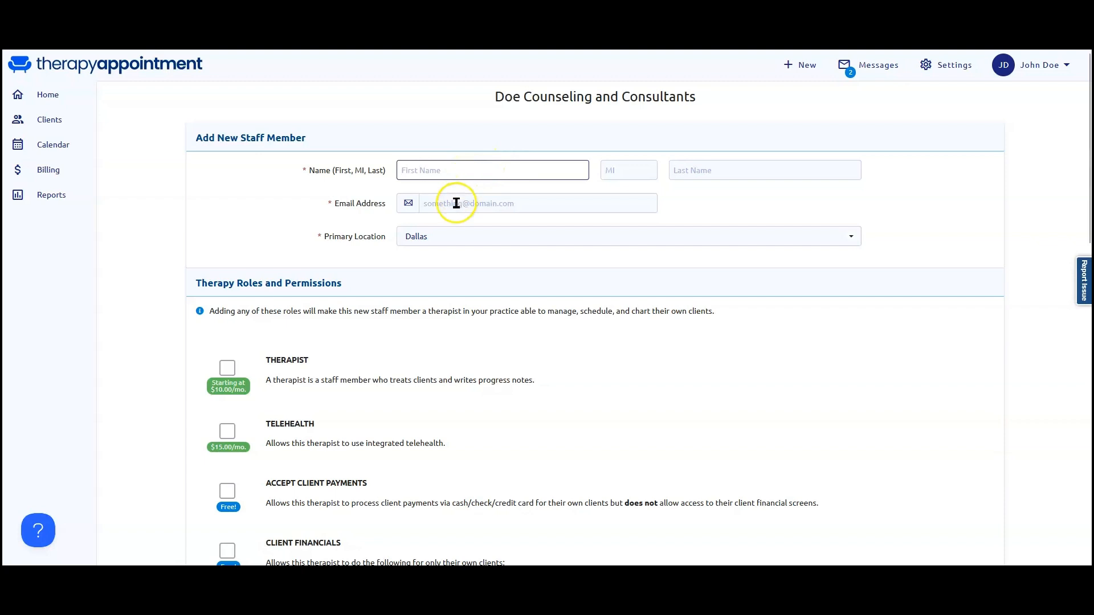
{"action": "left_click", "coordinate": [443, 237]}
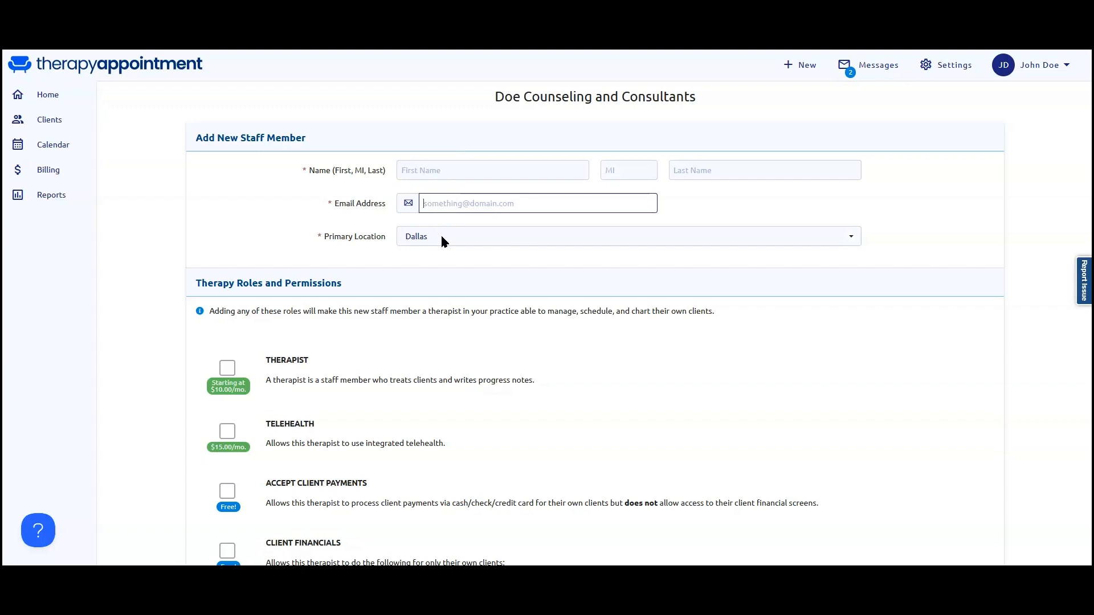
{"action": "scroll", "coordinate": [468, 217], "scroll_direction": "down", "scroll_amount": 1}
{"action": "left_click", "coordinate": [492, 196]}
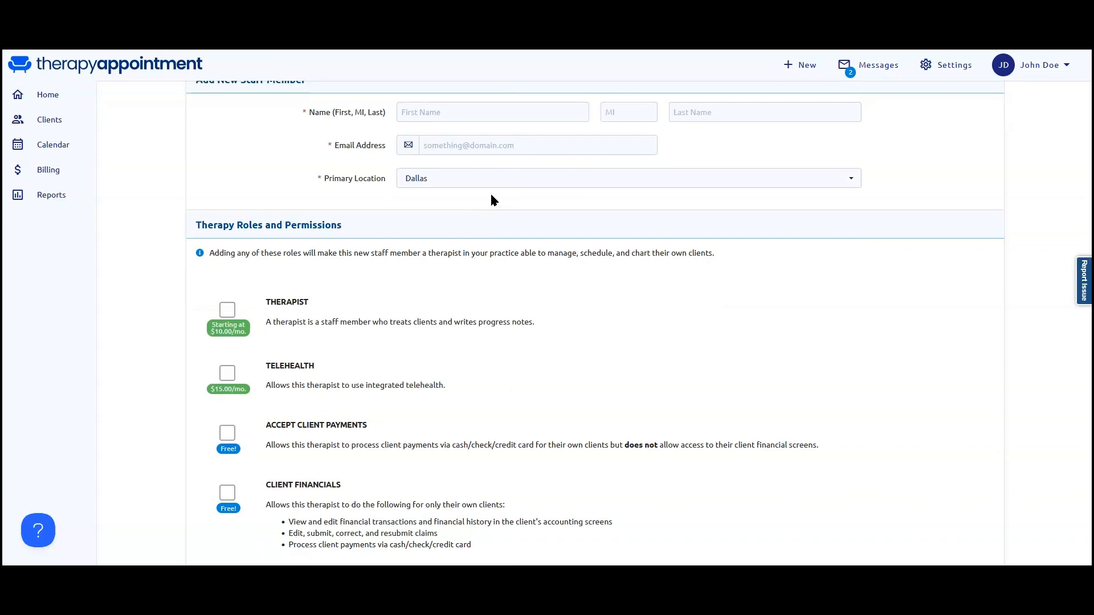
{"action": "left_click", "coordinate": [465, 199]}
Give the new staff member the Therapist and Telehealth roles and look over the remaining role options.
{"action": "left_click", "coordinate": [232, 313]}
{"action": "left_click", "coordinate": [227, 375]}
{"action": "left_click", "coordinate": [228, 375]}
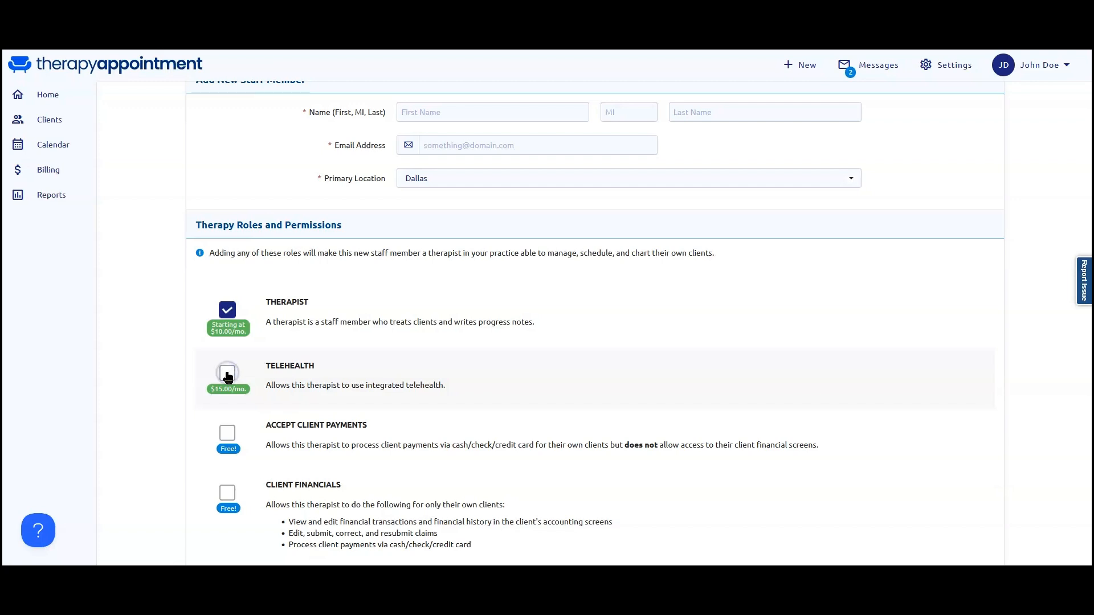
{"action": "left_click", "coordinate": [227, 375]}
{"action": "scroll", "coordinate": [227, 376], "scroll_direction": "down", "scroll_amount": 2}
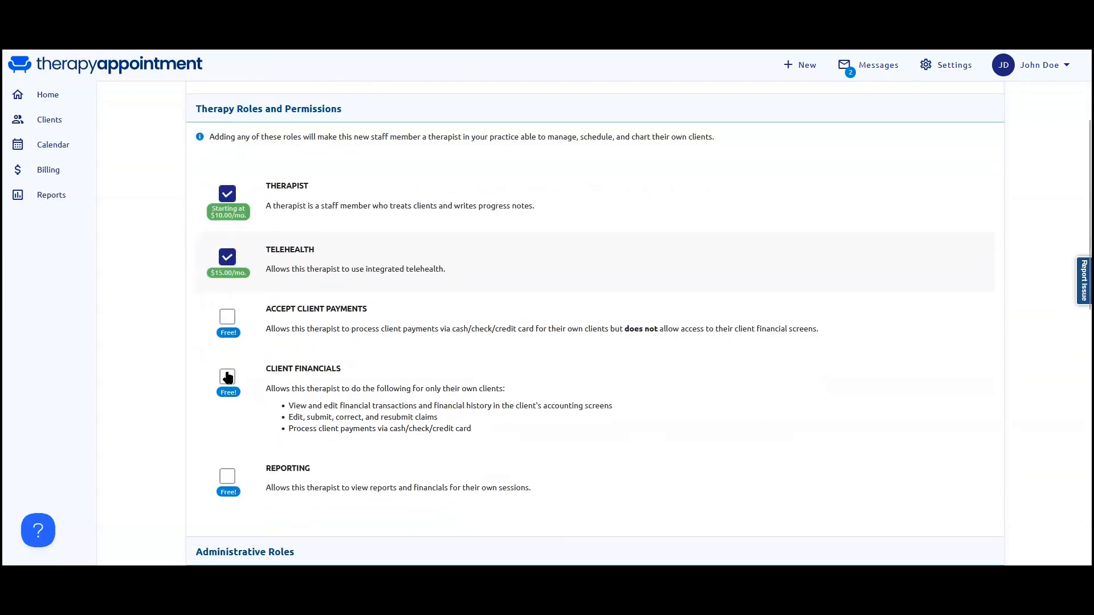
{"action": "scroll", "coordinate": [228, 376], "scroll_direction": "down", "scroll_amount": 1}
{"action": "left_click", "coordinate": [250, 287]}
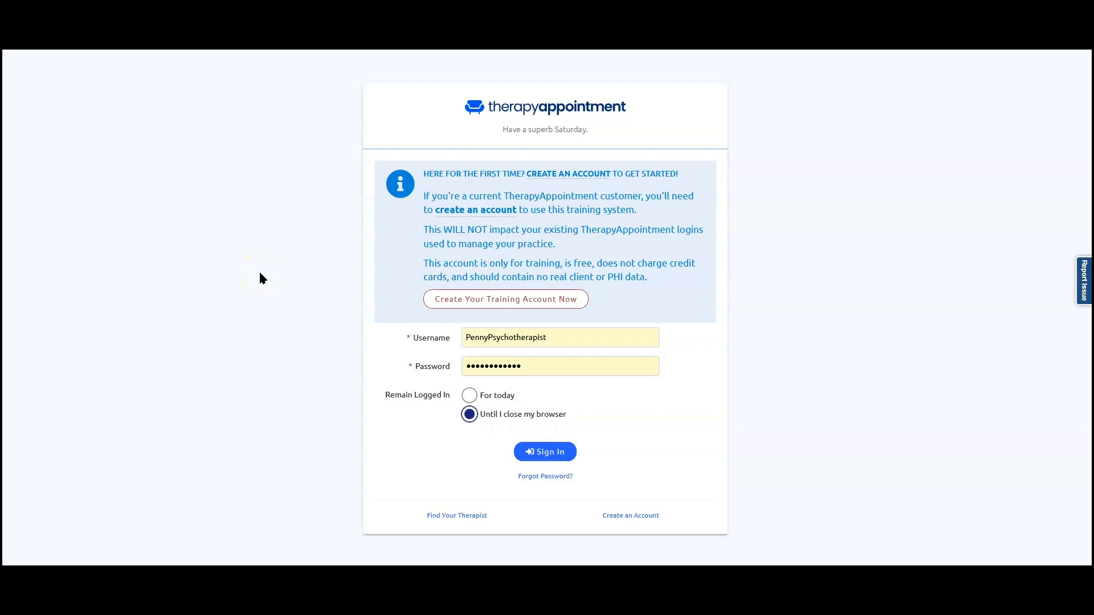
Sign in to the training system with the therapist account's prefilled credentials, remaining logged in until the browser closes.
{"action": "left_click", "coordinate": [566, 453]}
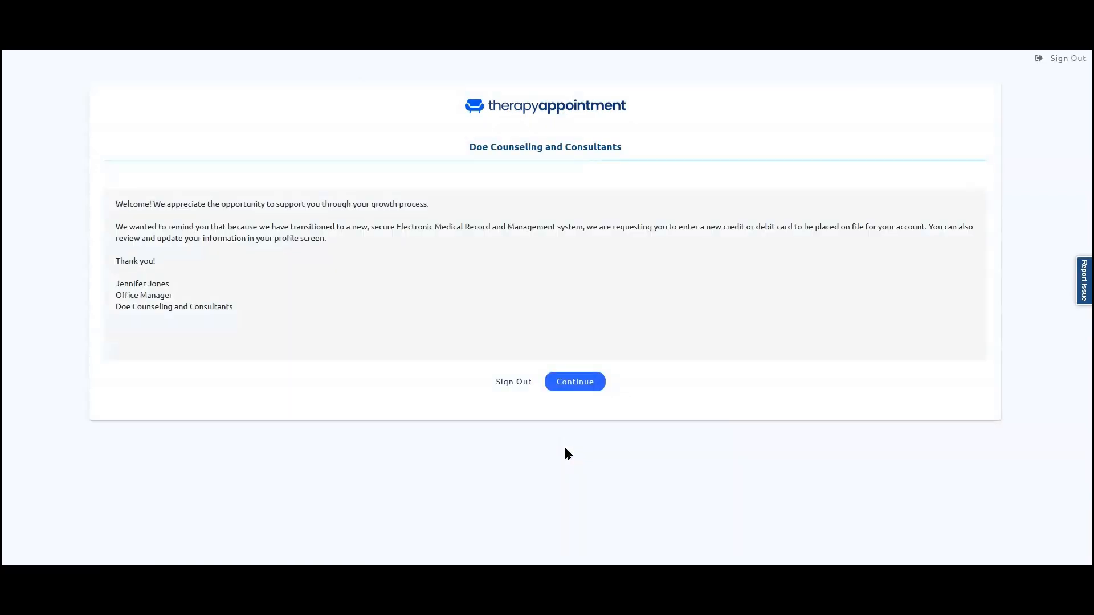
{"action": "left_click", "coordinate": [576, 382]}
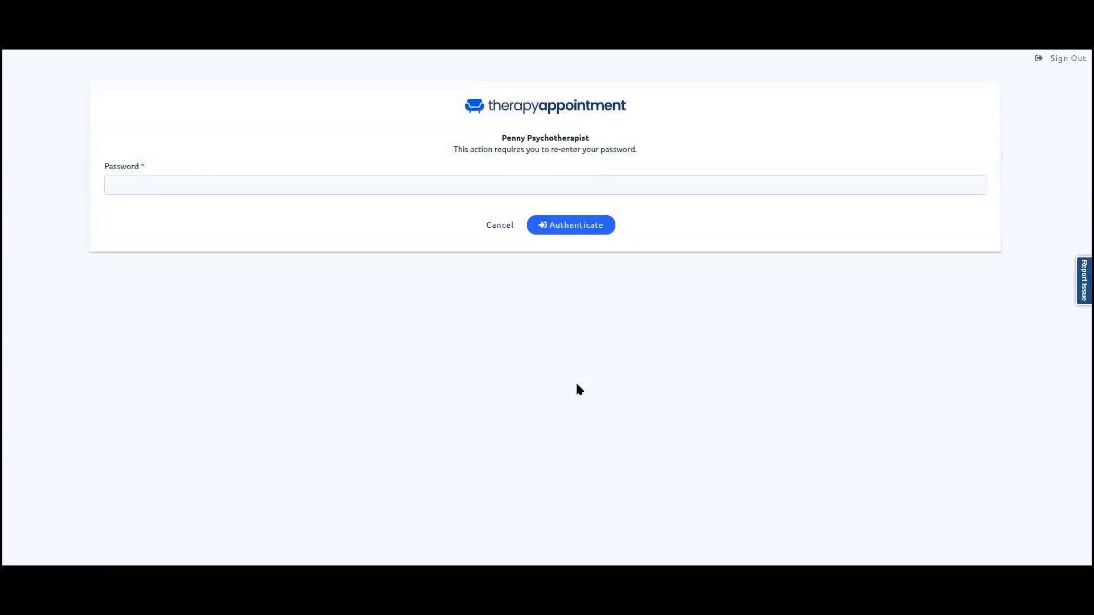
{"action": "left_click", "coordinate": [543, 246]}
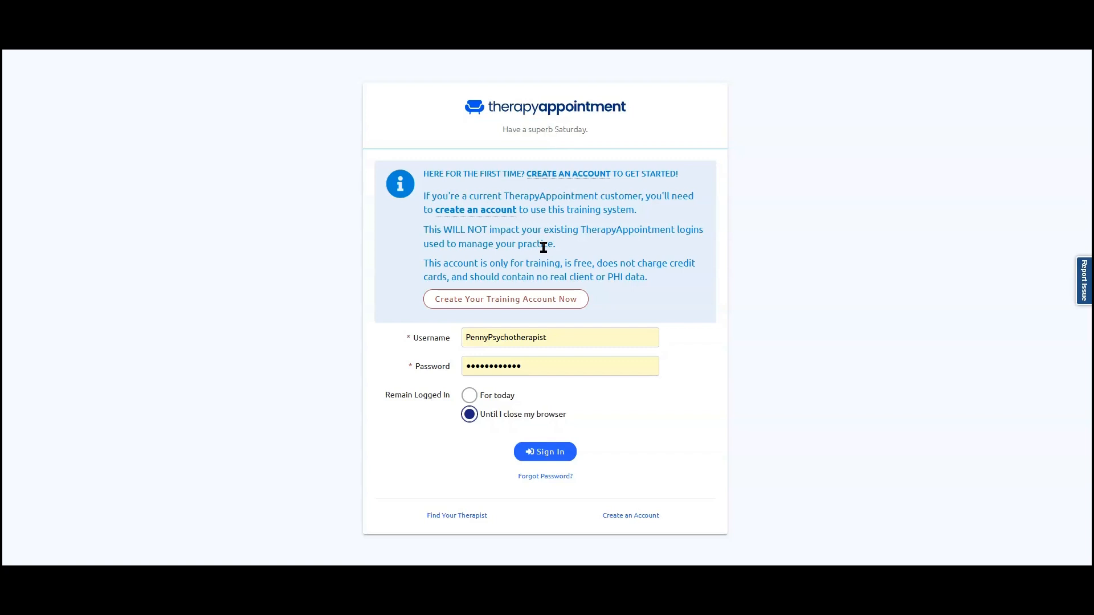
{"action": "left_click", "coordinate": [557, 460]}
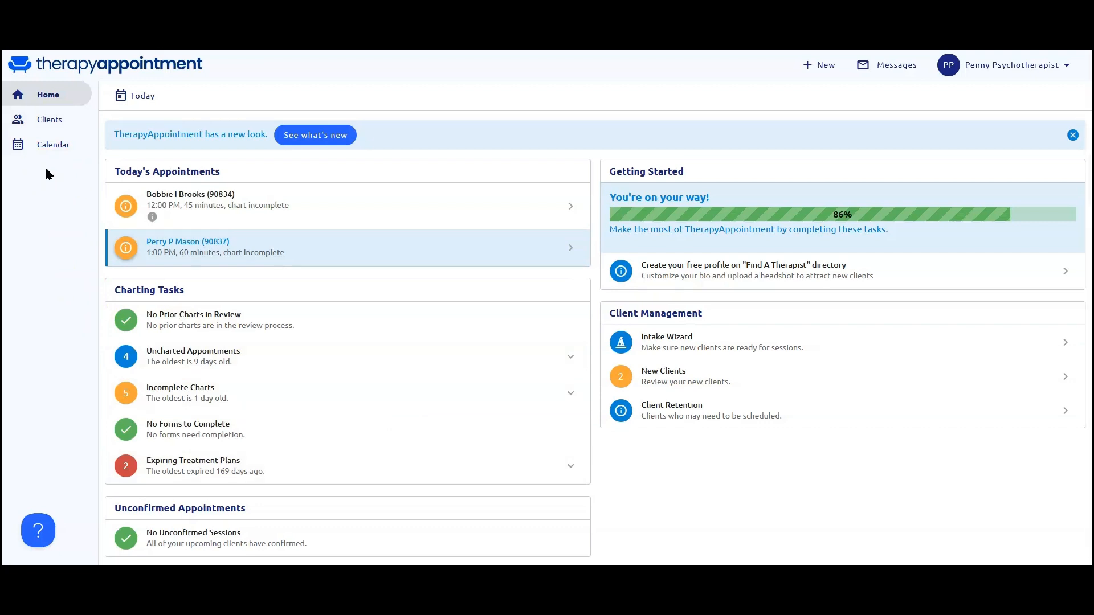
Examine what the therapist account can access in the client list, a client's profile, the calendar and the message inbox.
{"action": "left_click", "coordinate": [54, 120]}
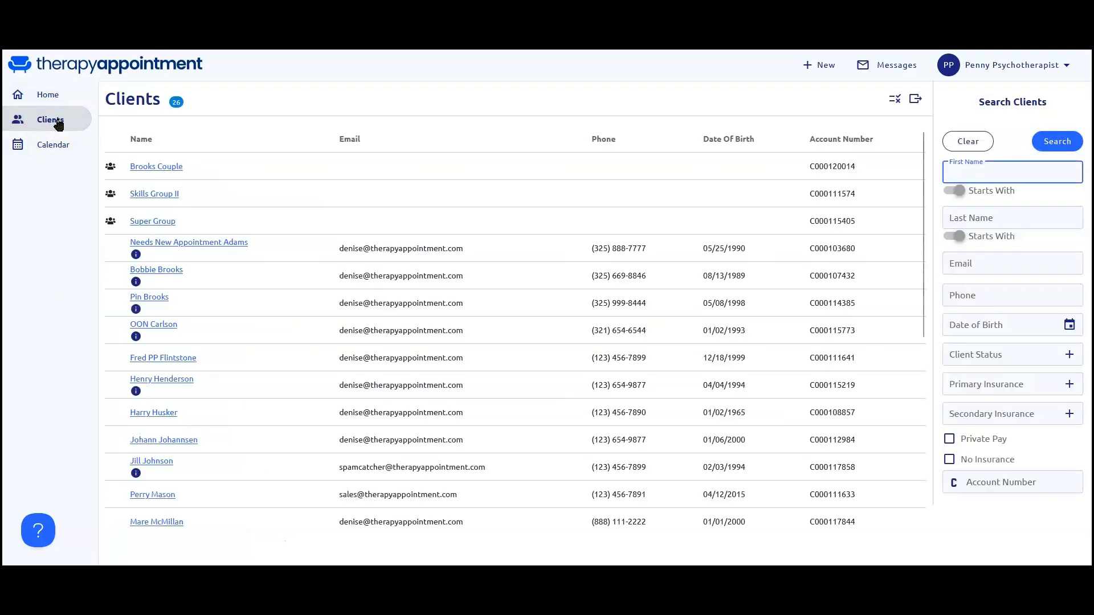
{"action": "left_click", "coordinate": [147, 270]}
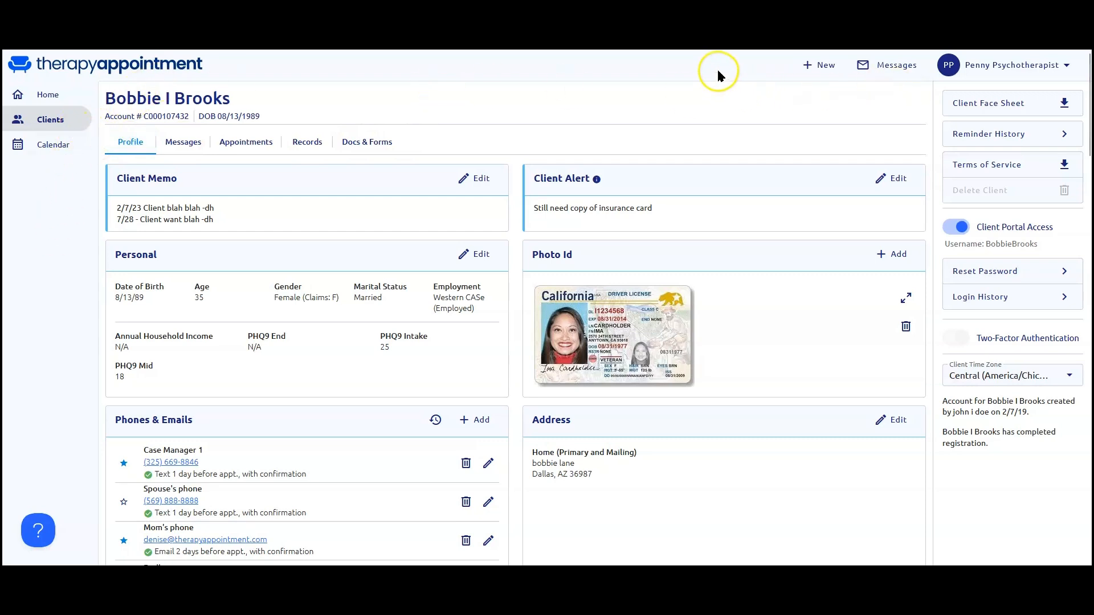
{"action": "left_click", "coordinate": [51, 147]}
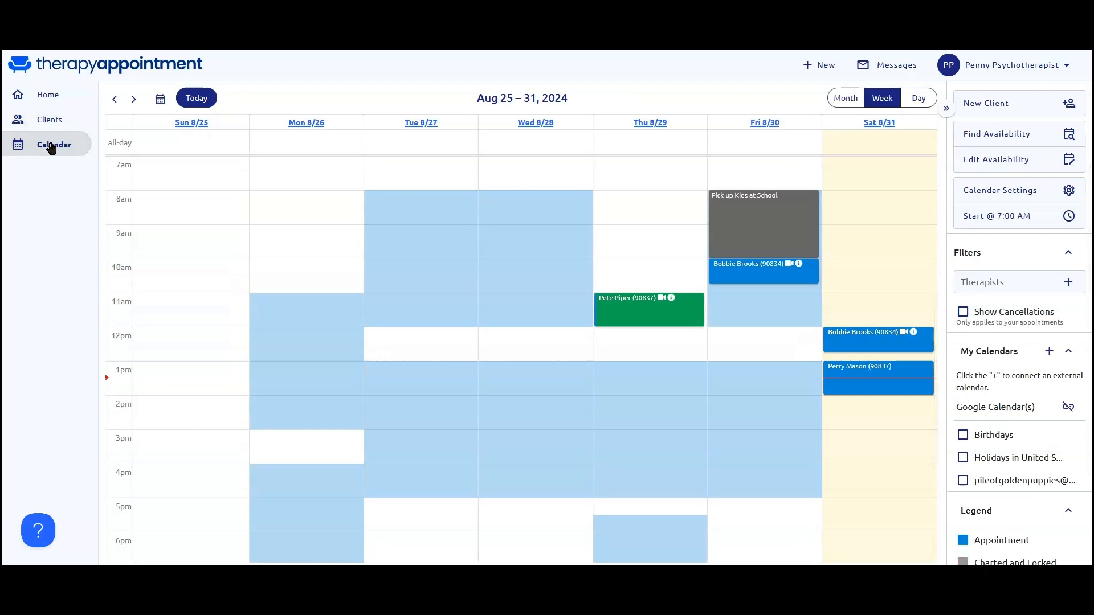
{"action": "left_click", "coordinate": [55, 120]}
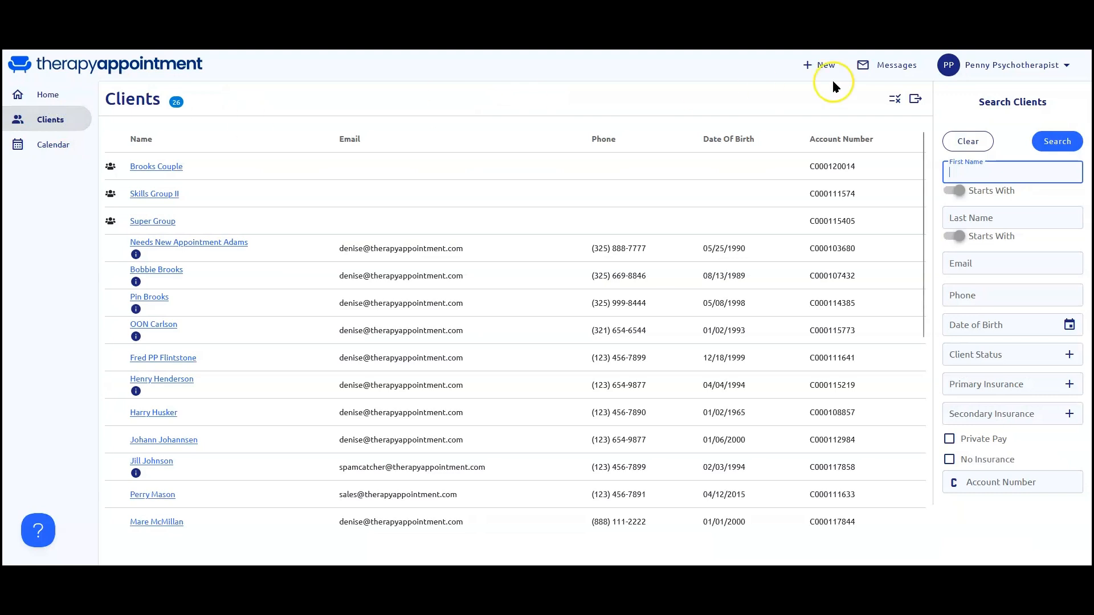
{"action": "left_click", "coordinate": [892, 67]}
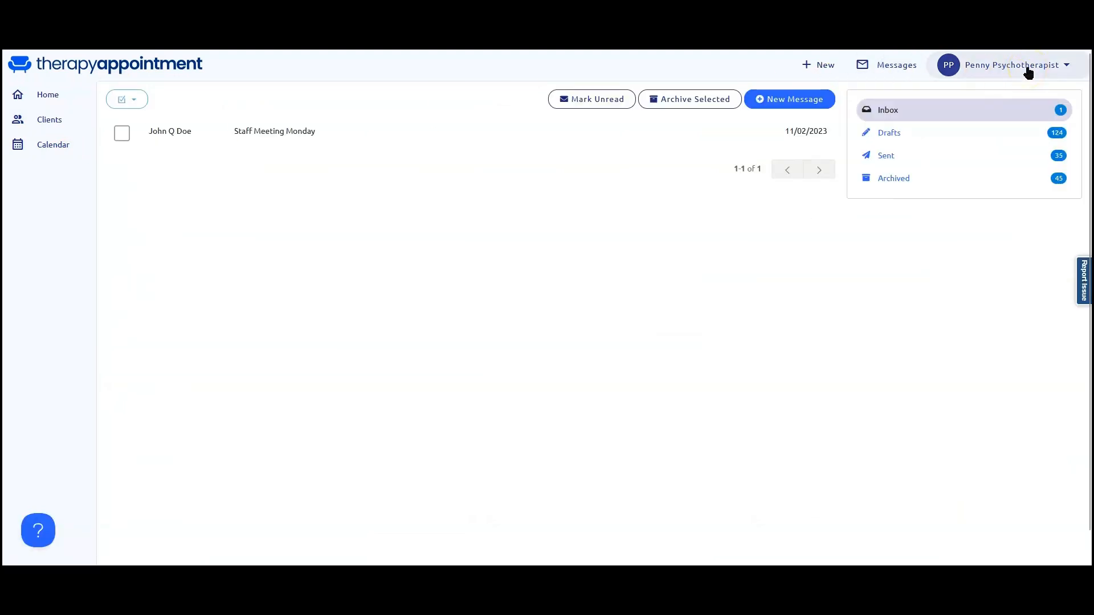
{"action": "left_click", "coordinate": [57, 124]}
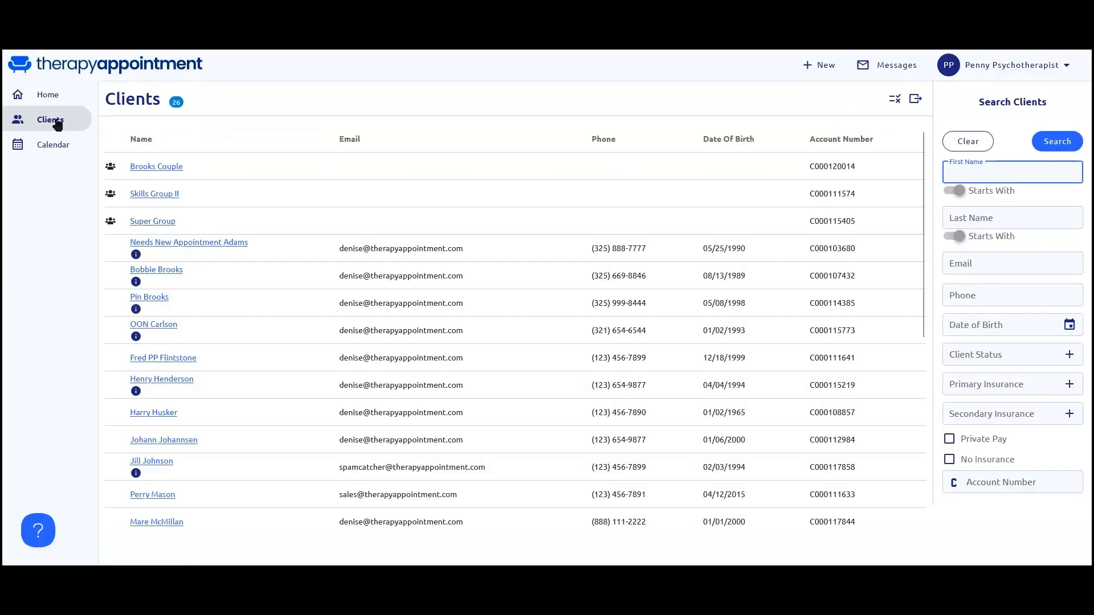
Start a client payment for only the 8/31/24 1:00 PM calendar appointment, with a payment amount of 25.00 by Credit Card.
{"action": "left_click", "coordinate": [53, 145]}
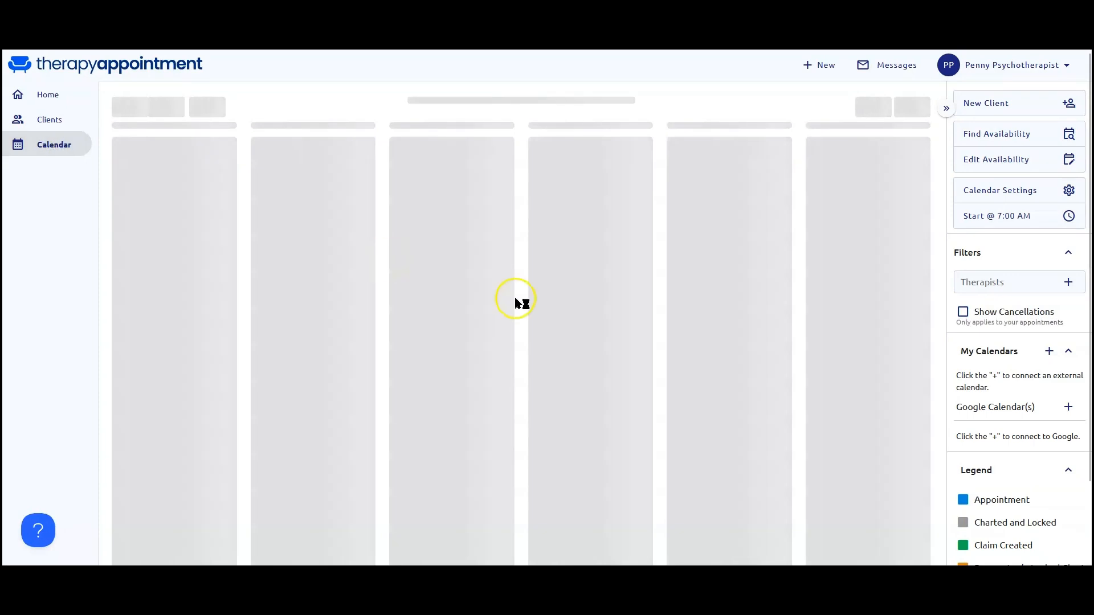
{"action": "left_click", "coordinate": [860, 379]}
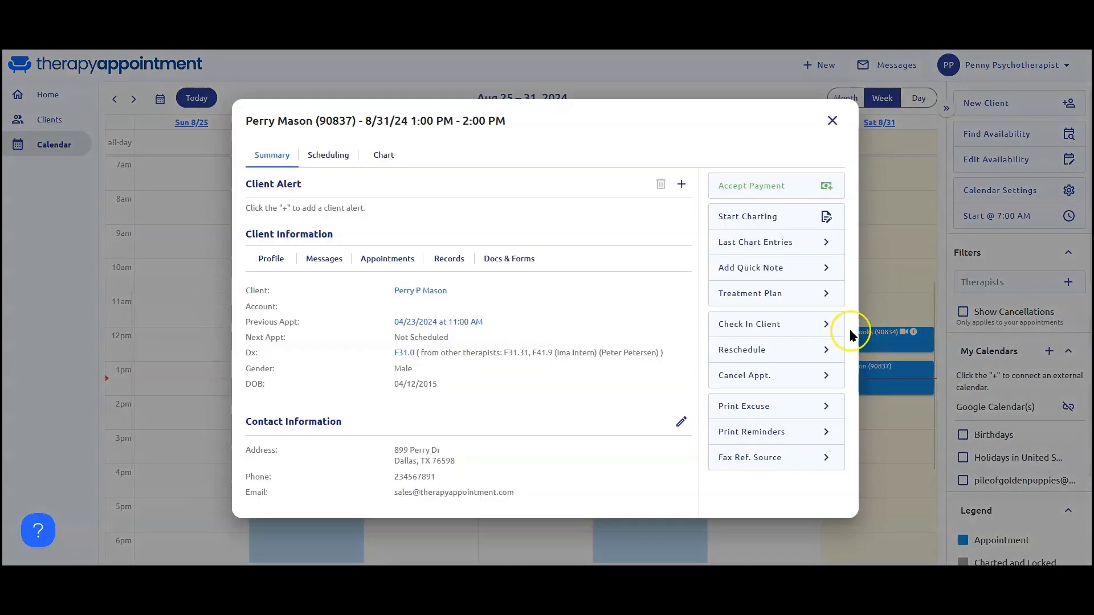
{"action": "left_click", "coordinate": [777, 195]}
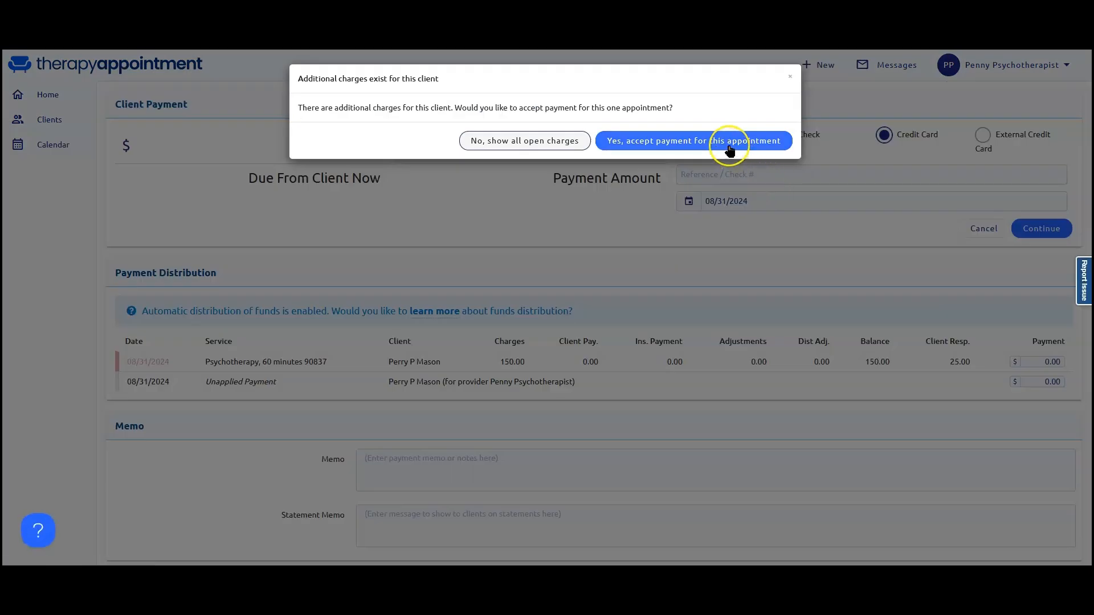
{"action": "left_click", "coordinate": [730, 150]}
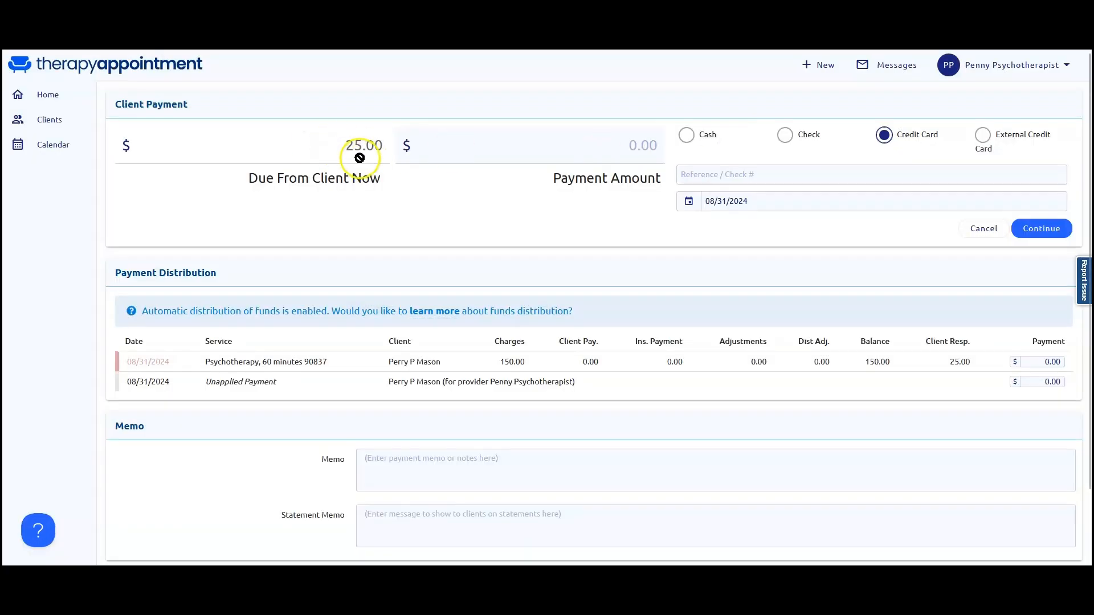
{"action": "left_click", "coordinate": [619, 145]}
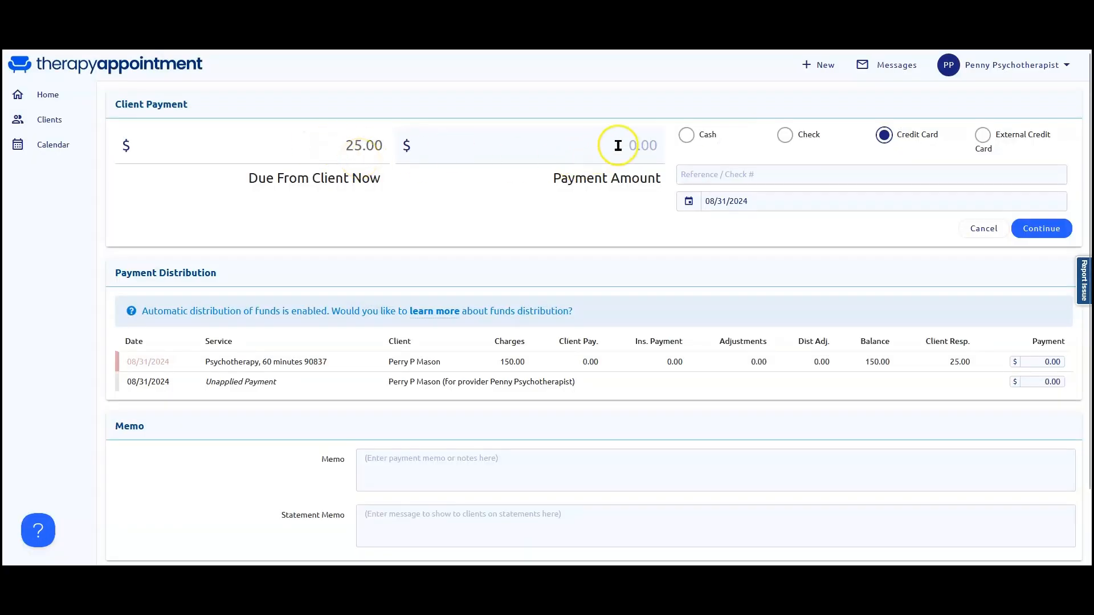
{"action": "type", "text": "2500"}
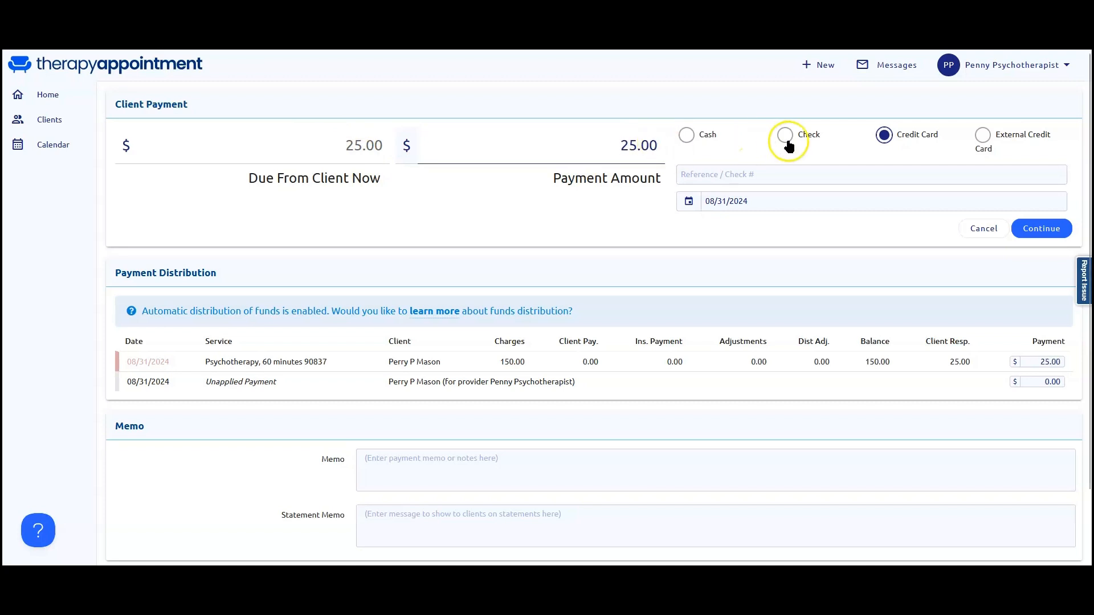
{"action": "left_click", "coordinate": [884, 137]}
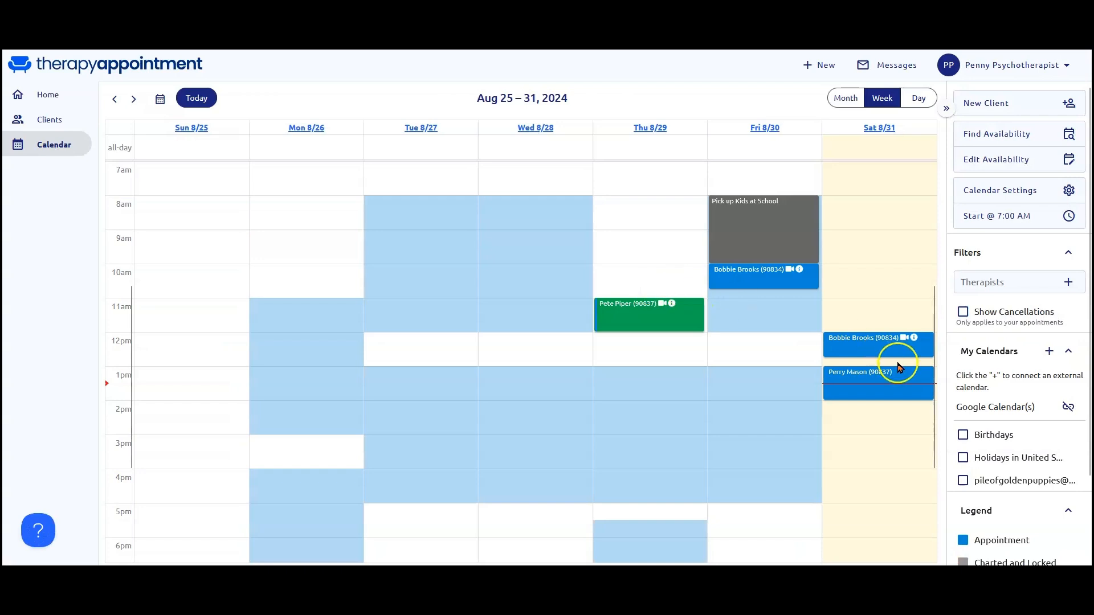
Start charting the 8/31/24 1:00 PM appointment and copy in the progress note from the 04/23/2024 appointment.
{"action": "left_click", "coordinate": [872, 379]}
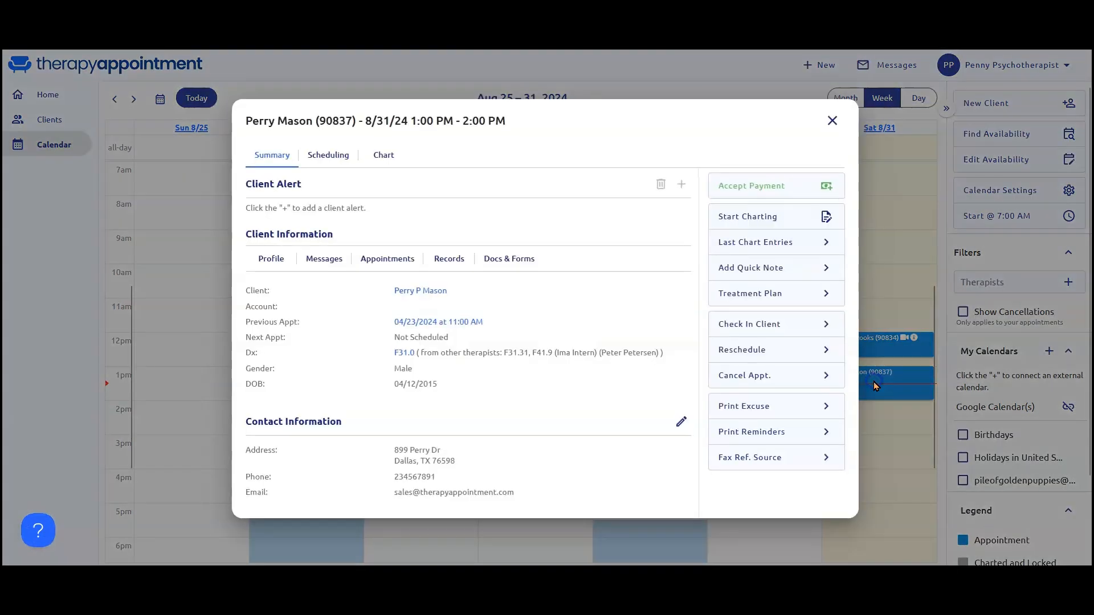
{"action": "left_click", "coordinate": [782, 217]}
{"action": "scroll", "coordinate": [603, 280], "scroll_direction": "down", "scroll_amount": 12}
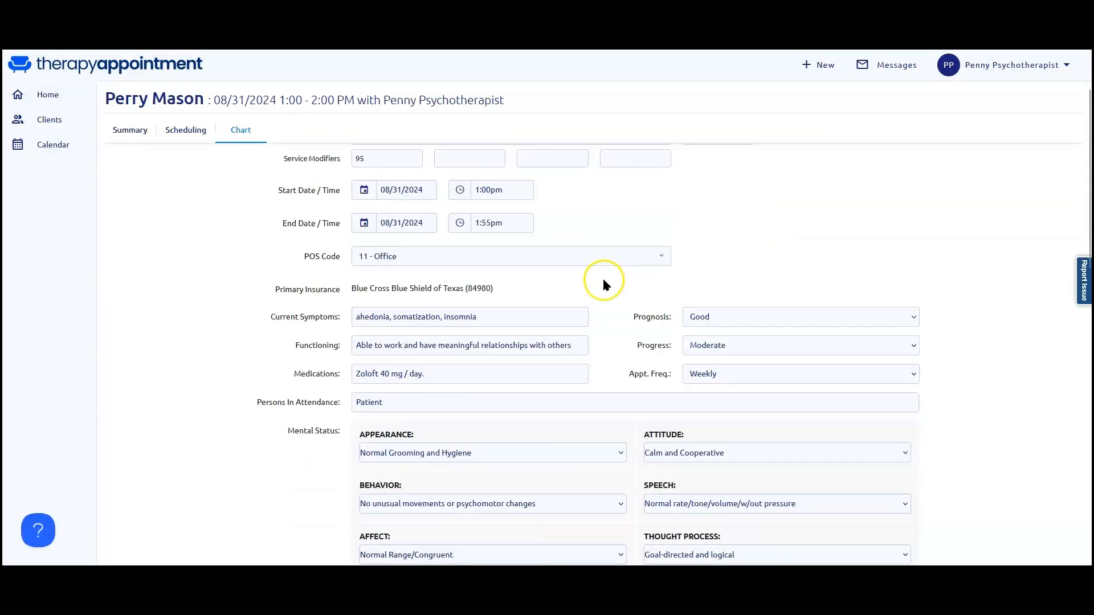
{"action": "scroll", "coordinate": [579, 385], "scroll_direction": "down", "scroll_amount": 3}
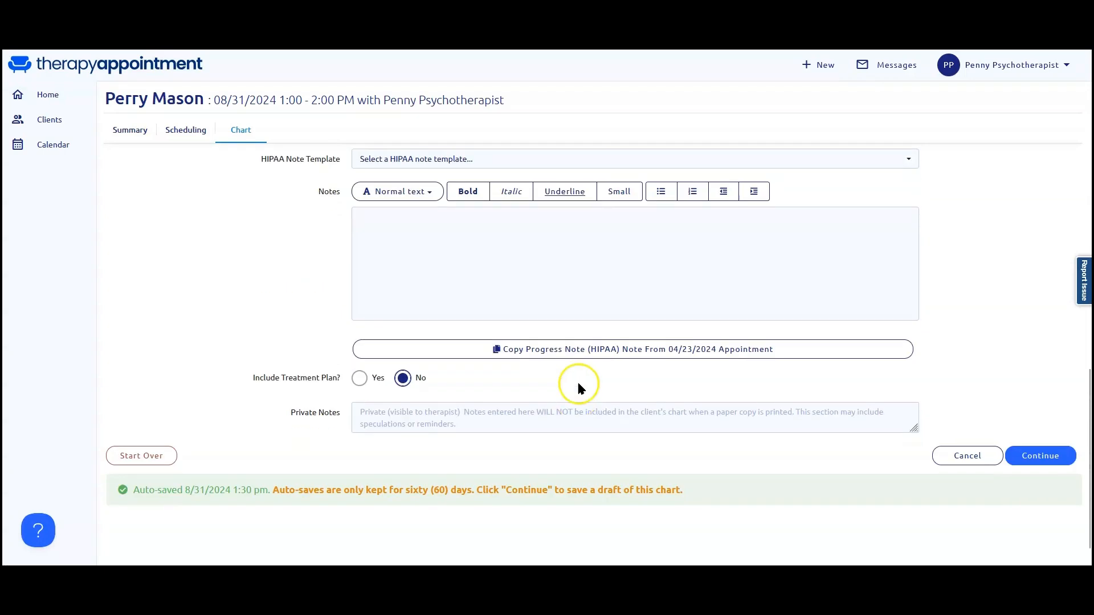
{"action": "left_click", "coordinate": [584, 351]}
Continue to the chart review and finalize and lock the chart, including the 25.00 charge to the client's card on file.
{"action": "scroll", "coordinate": [479, 393], "scroll_direction": "down", "scroll_amount": 2}
{"action": "left_click", "coordinate": [1047, 414]}
{"action": "scroll", "coordinate": [515, 357], "scroll_direction": "down", "scroll_amount": 7}
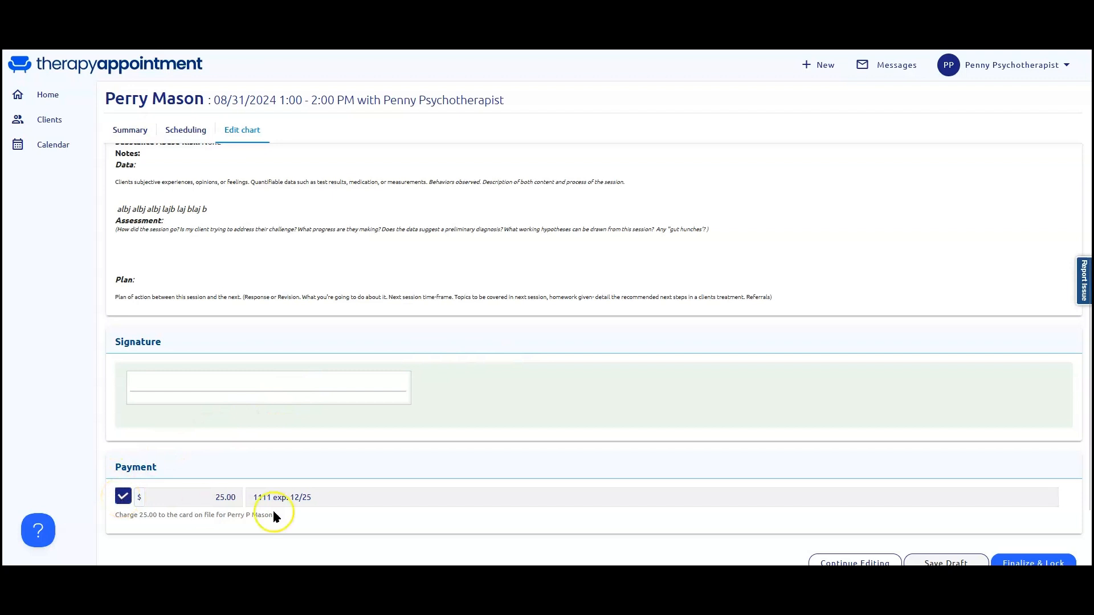
{"action": "scroll", "coordinate": [1037, 547], "scroll_direction": "down", "scroll_amount": 2}
{"action": "left_click", "coordinate": [1051, 470]}
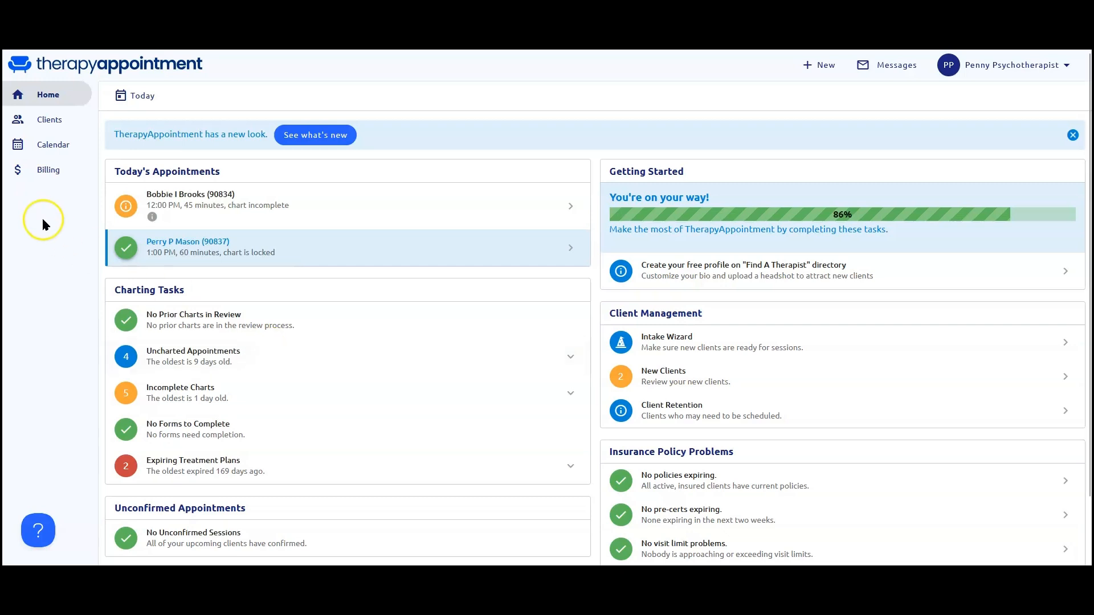
Examine the therapist's financial access in the Billing overview and in one client's billing account history.
{"action": "left_click", "coordinate": [50, 170]}
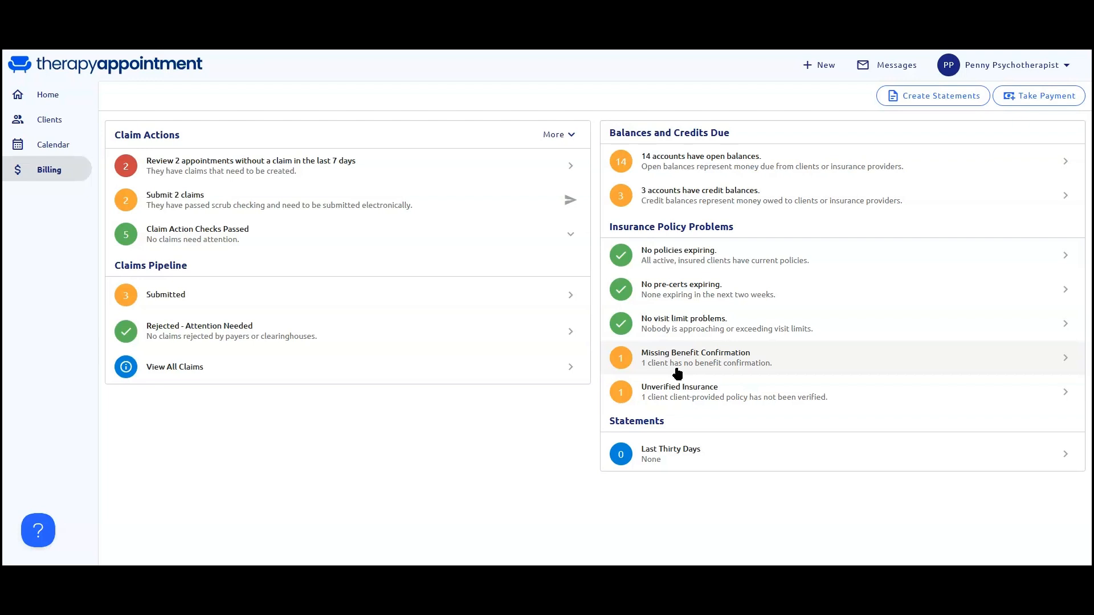
{"action": "left_click", "coordinate": [57, 120]}
{"action": "left_click", "coordinate": [166, 272]}
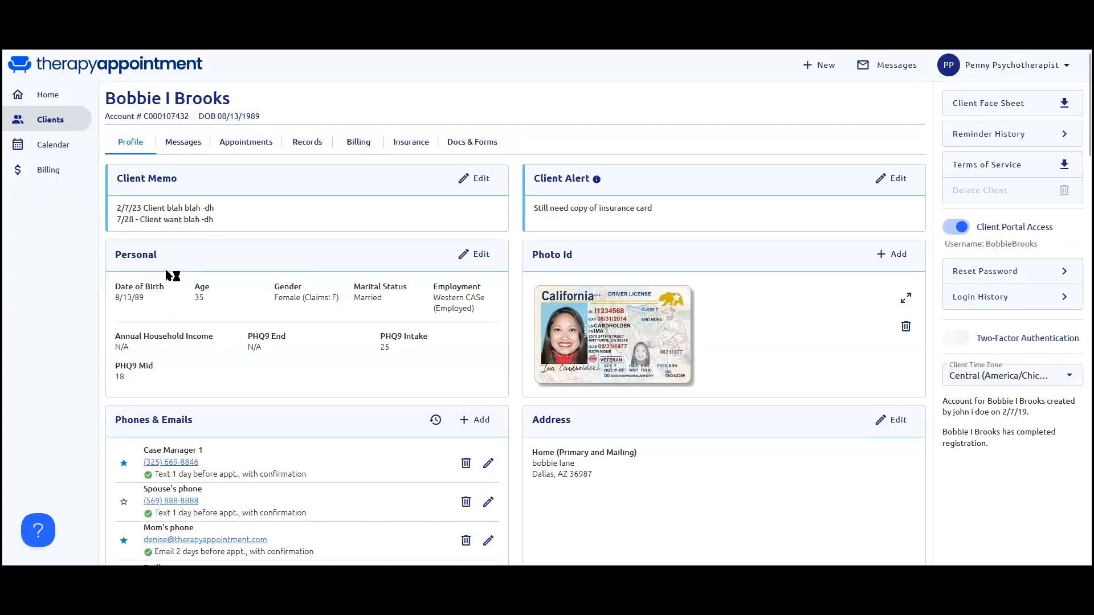
{"action": "left_click", "coordinate": [359, 144]}
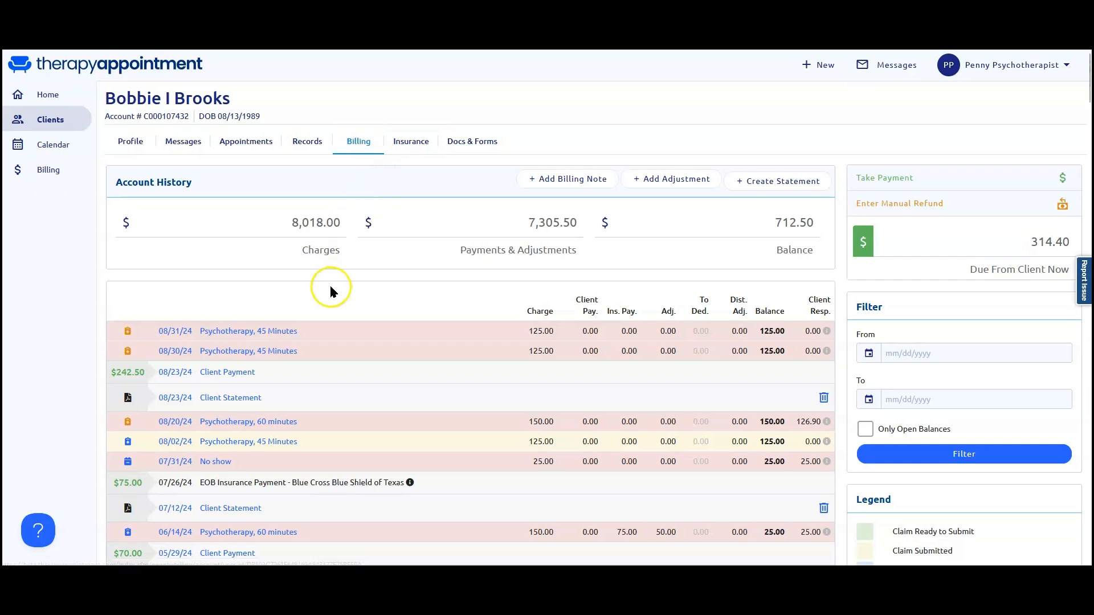
{"action": "scroll", "coordinate": [319, 308], "scroll_direction": "down", "scroll_amount": 1}
{"action": "left_click", "coordinate": [244, 317]}
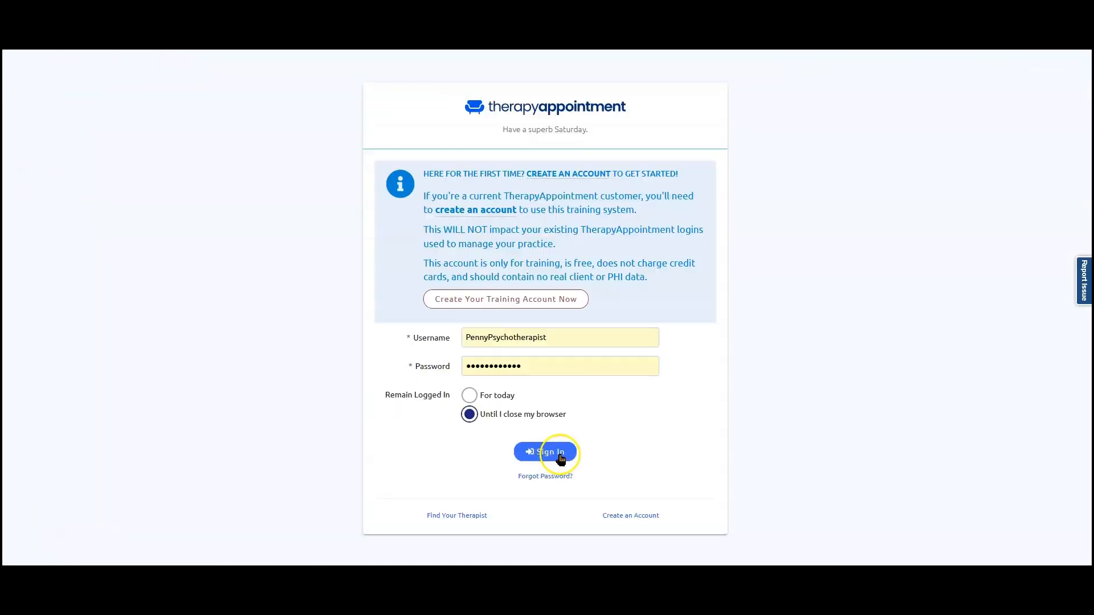
Sign in with the therapist account that has the Reporting role and open its reporting dashboard.
{"action": "left_click", "coordinate": [558, 455]}
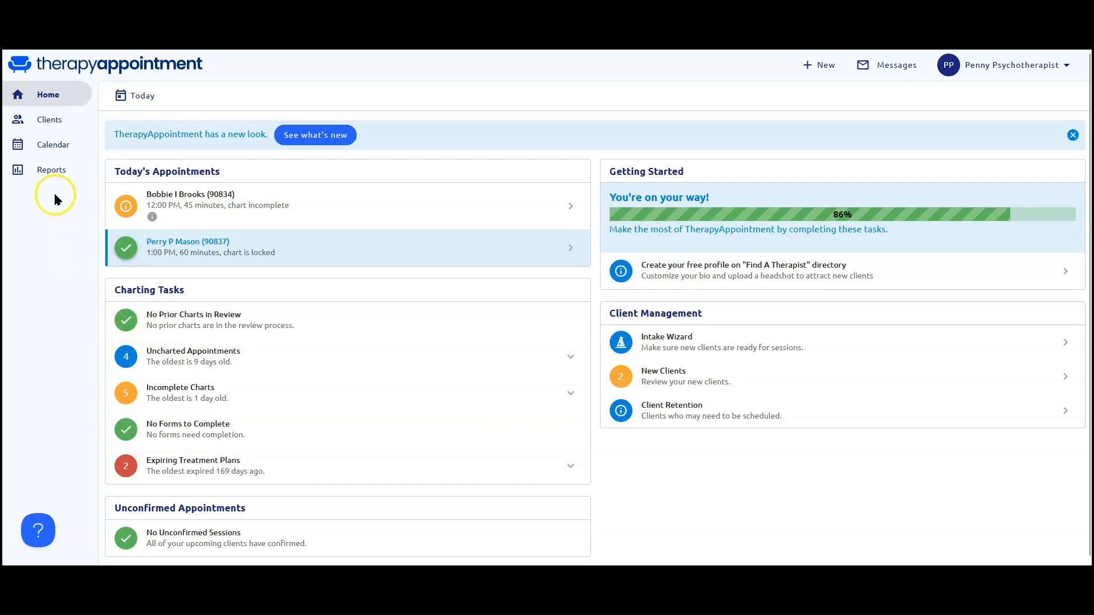
{"action": "left_click", "coordinate": [50, 173]}
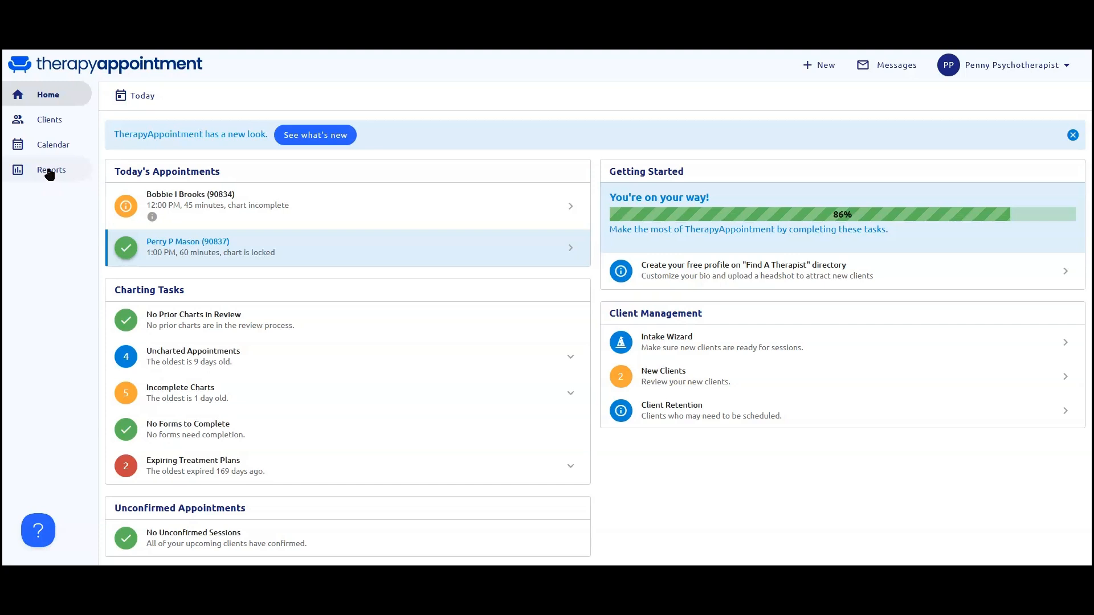
{"action": "left_click", "coordinate": [50, 171]}
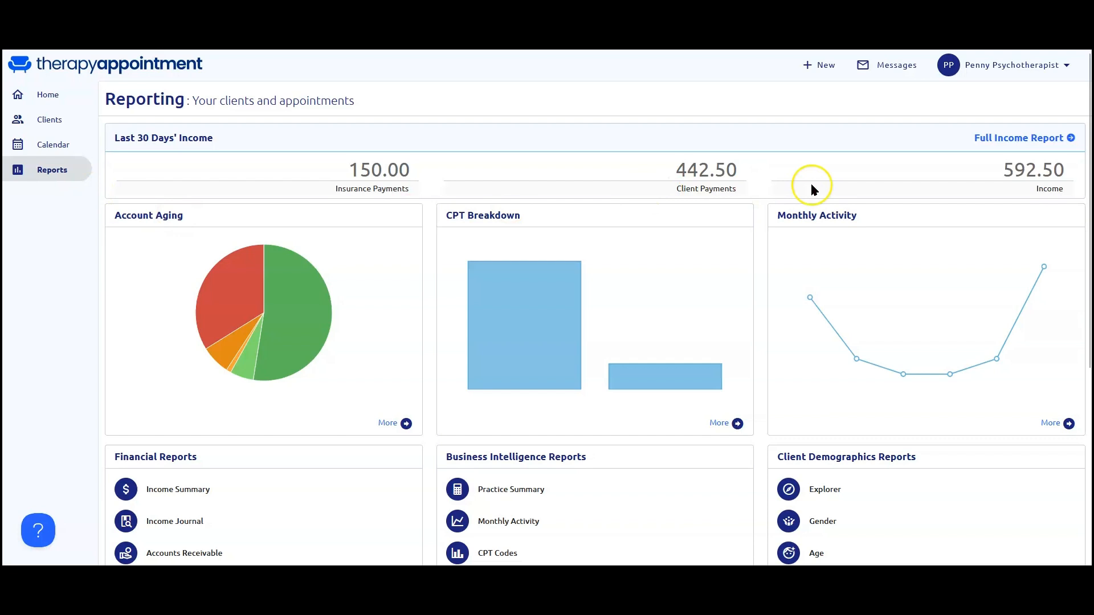
Examine the Income Summary report for the therapist's own sessions and return to the reporting dashboard.
{"action": "scroll", "coordinate": [459, 336], "scroll_direction": "down", "scroll_amount": 2}
{"action": "left_click", "coordinate": [201, 375]}
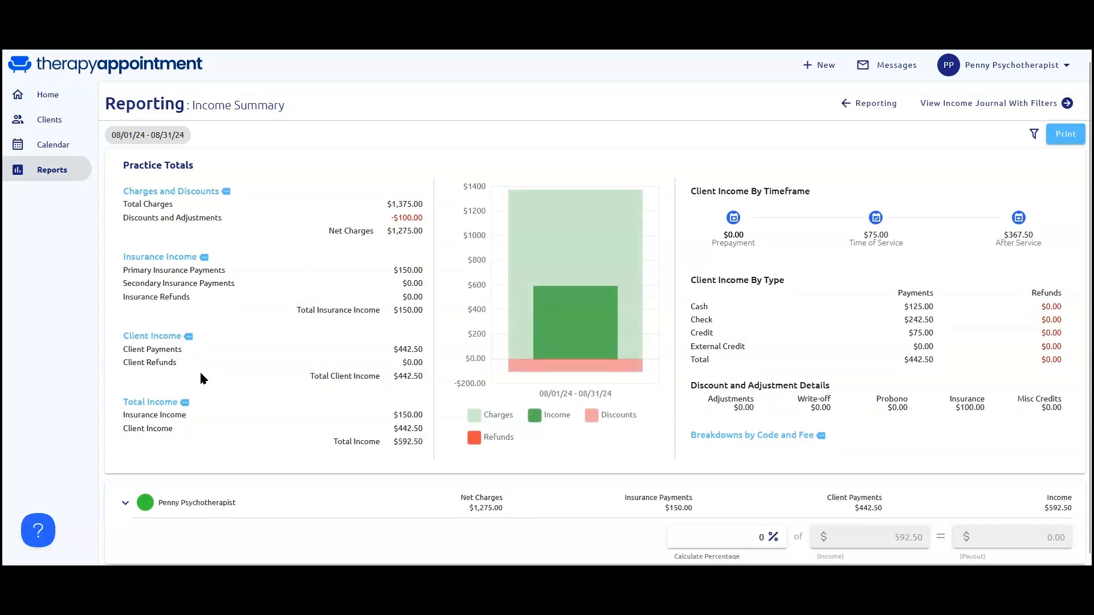
{"action": "scroll", "coordinate": [201, 374], "scroll_direction": "down", "scroll_amount": 1}
{"action": "left_click", "coordinate": [61, 171]}
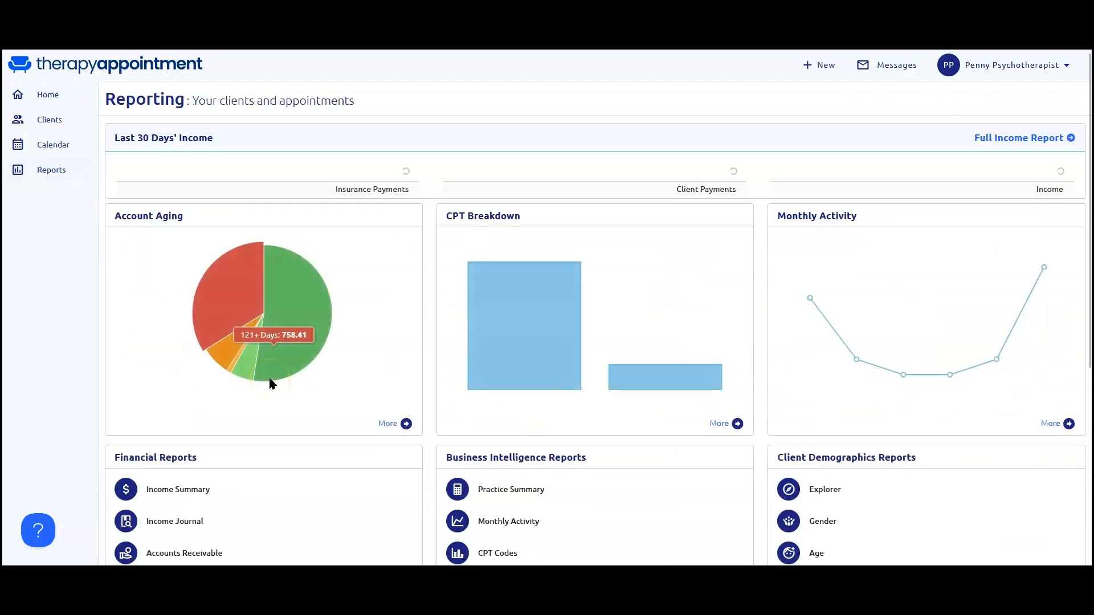
Examine the Accounts Receivable report's aging chart and client balances, and review the other report categories available to the therapist.
{"action": "scroll", "coordinate": [269, 382], "scroll_direction": "down", "scroll_amount": 2}
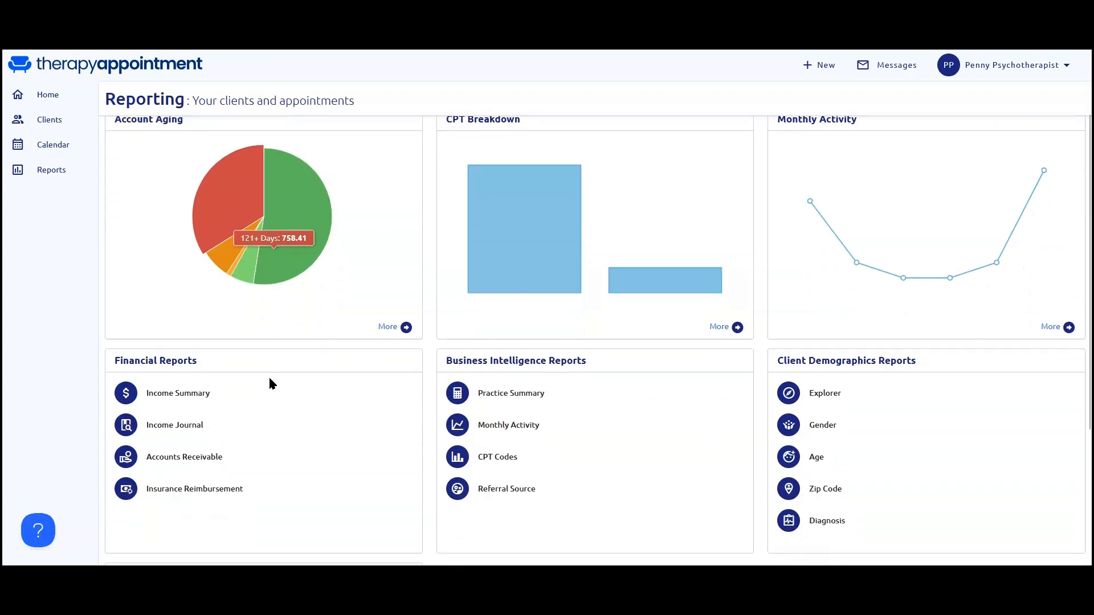
{"action": "left_click", "coordinate": [208, 447]}
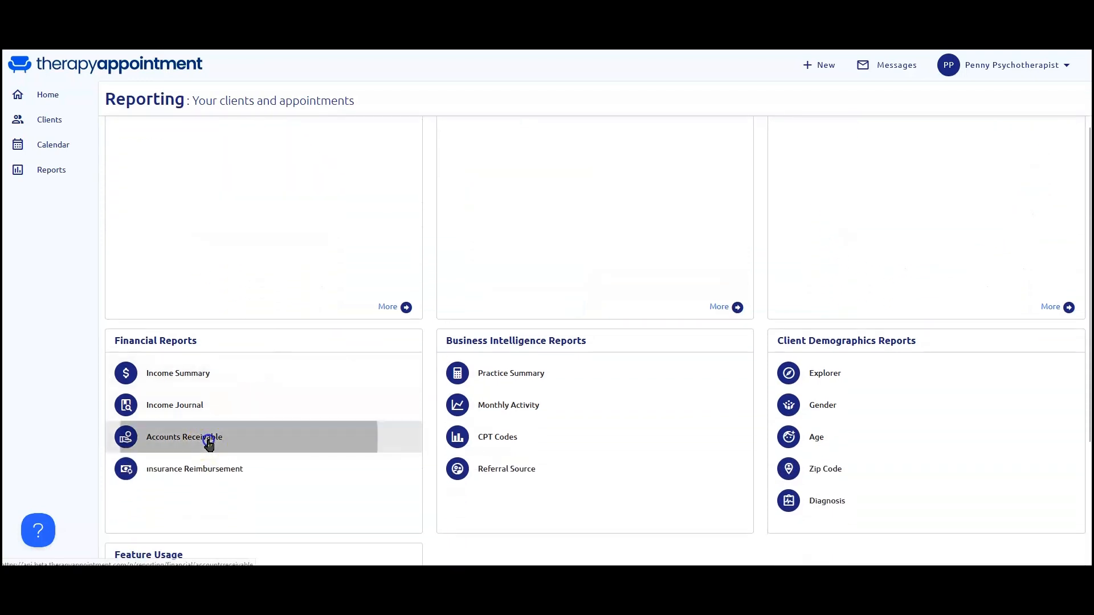
{"action": "scroll", "coordinate": [210, 447], "scroll_direction": "down", "scroll_amount": 4}
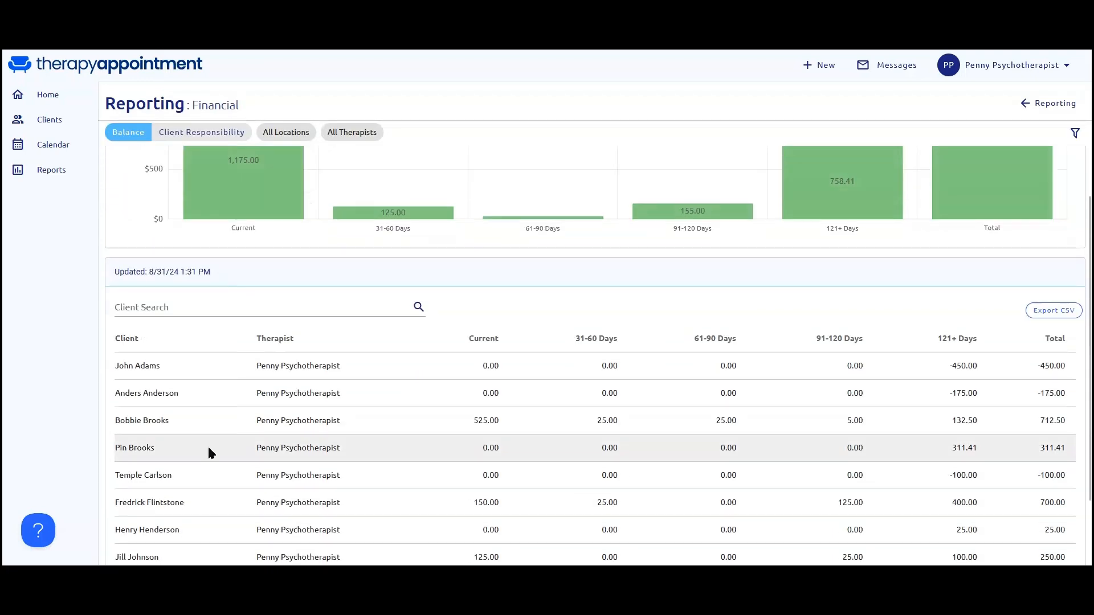
{"action": "scroll", "coordinate": [208, 446], "scroll_direction": "up", "scroll_amount": 4}
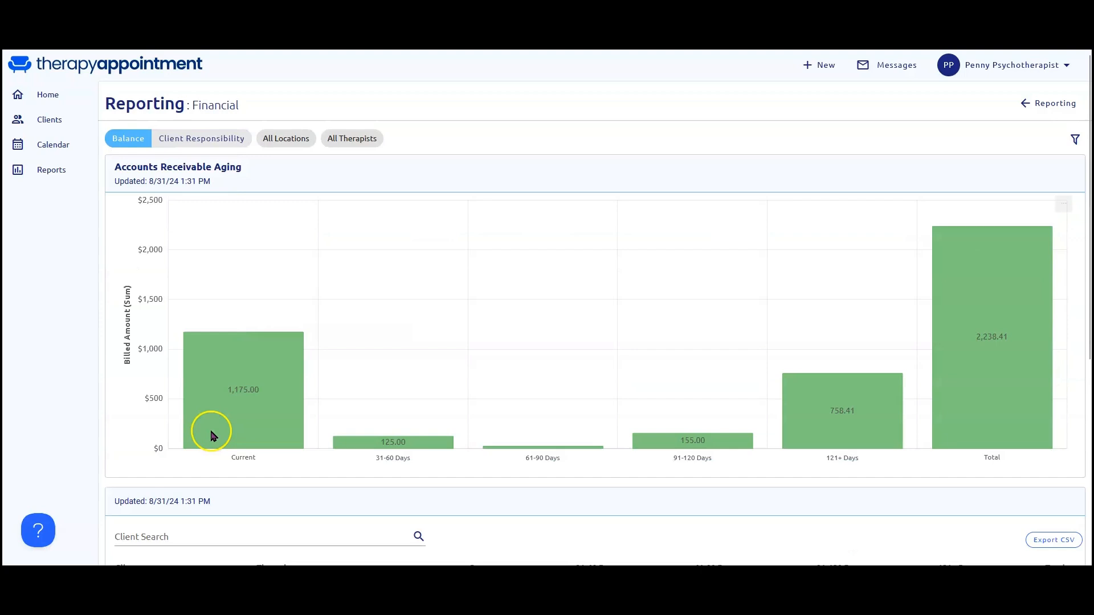
{"action": "left_click", "coordinate": [48, 176]}
{"action": "scroll", "coordinate": [512, 350], "scroll_direction": "down", "scroll_amount": 3}
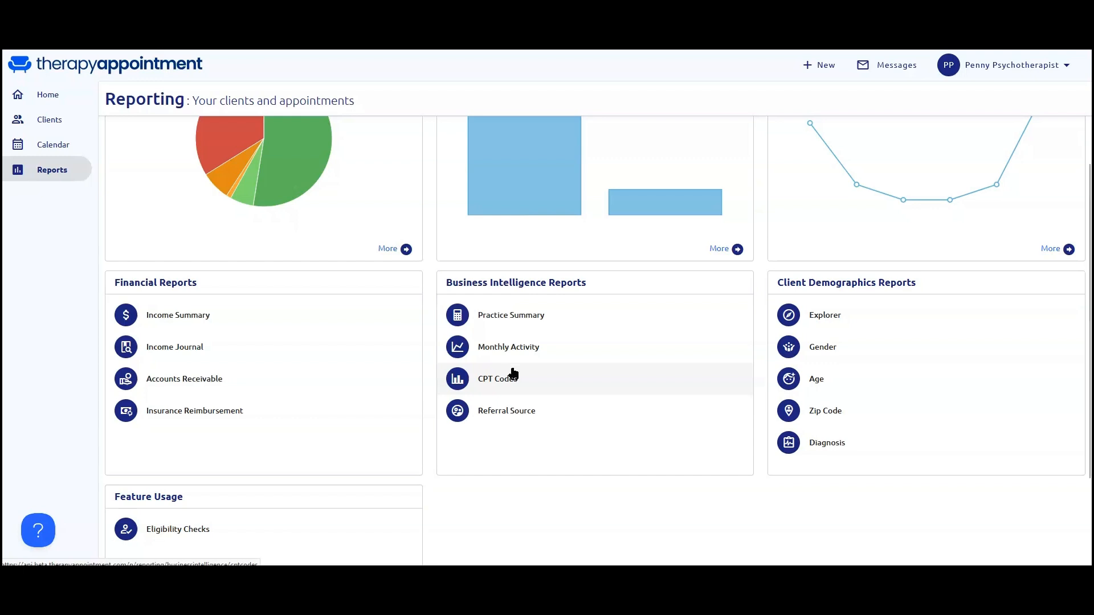
{"action": "scroll", "coordinate": [514, 373], "scroll_direction": "up", "scroll_amount": 4}
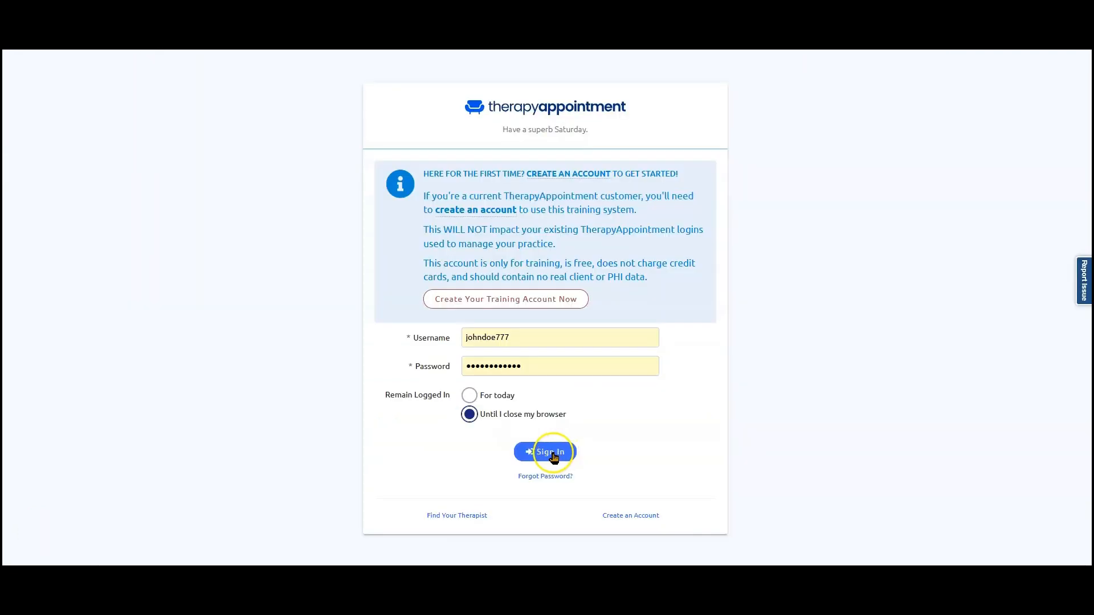
Sign in with the account owner's prefilled credentials and open the practice's staff list in the settings.
{"action": "left_click", "coordinate": [553, 453]}
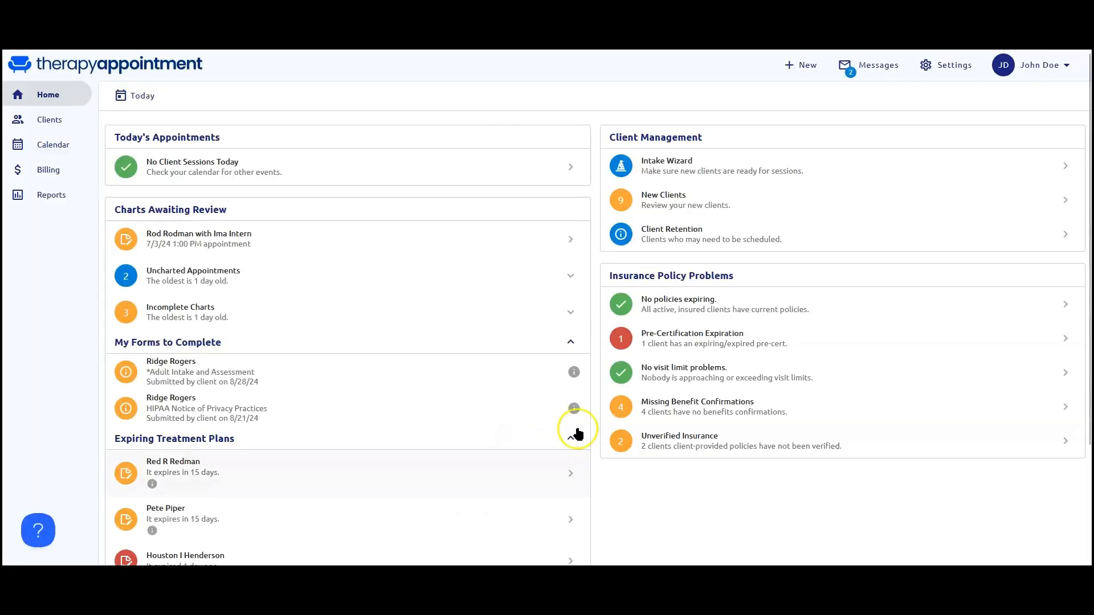
{"action": "left_click", "coordinate": [957, 67]}
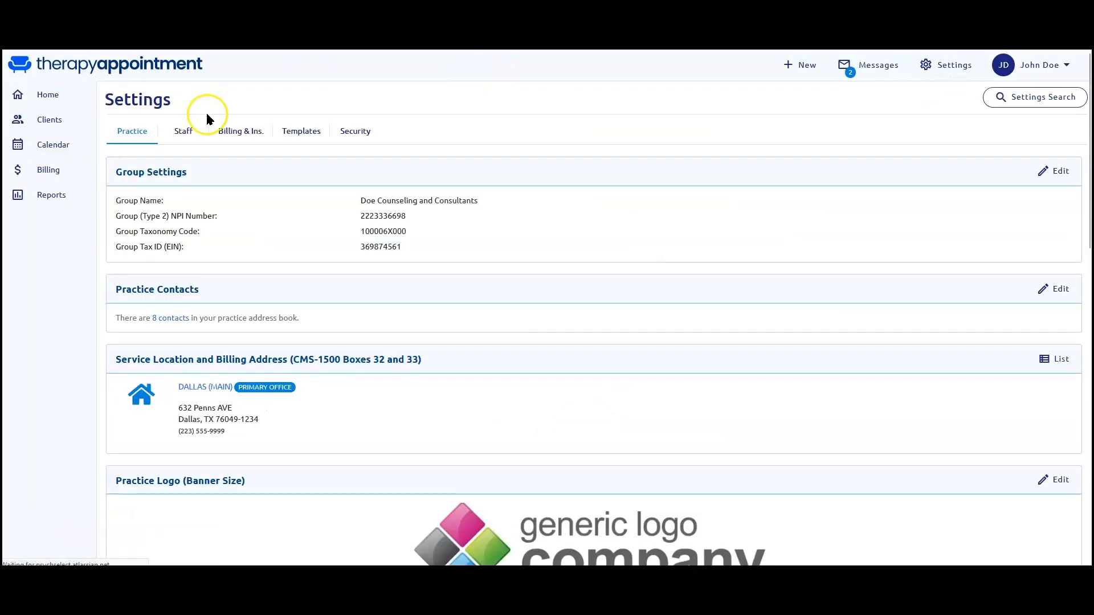
{"action": "left_click", "coordinate": [192, 127]}
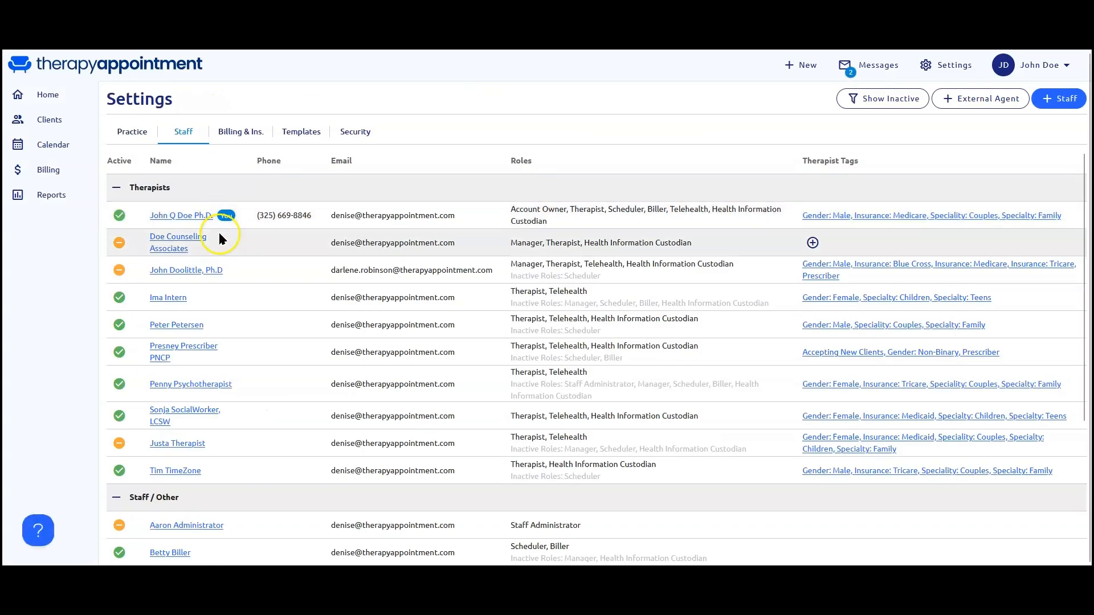
Open the profile of the active staff member with only the Scheduler and Biller roles and examine the sign-in status and role descriptions.
{"action": "scroll", "coordinate": [218, 245], "scroll_direction": "down", "scroll_amount": 2}
{"action": "scroll", "coordinate": [218, 252], "scroll_direction": "up", "scroll_amount": 3}
{"action": "scroll", "coordinate": [210, 342], "scroll_direction": "down", "scroll_amount": 2}
{"action": "scroll", "coordinate": [202, 436], "scroll_direction": "down", "scroll_amount": 2}
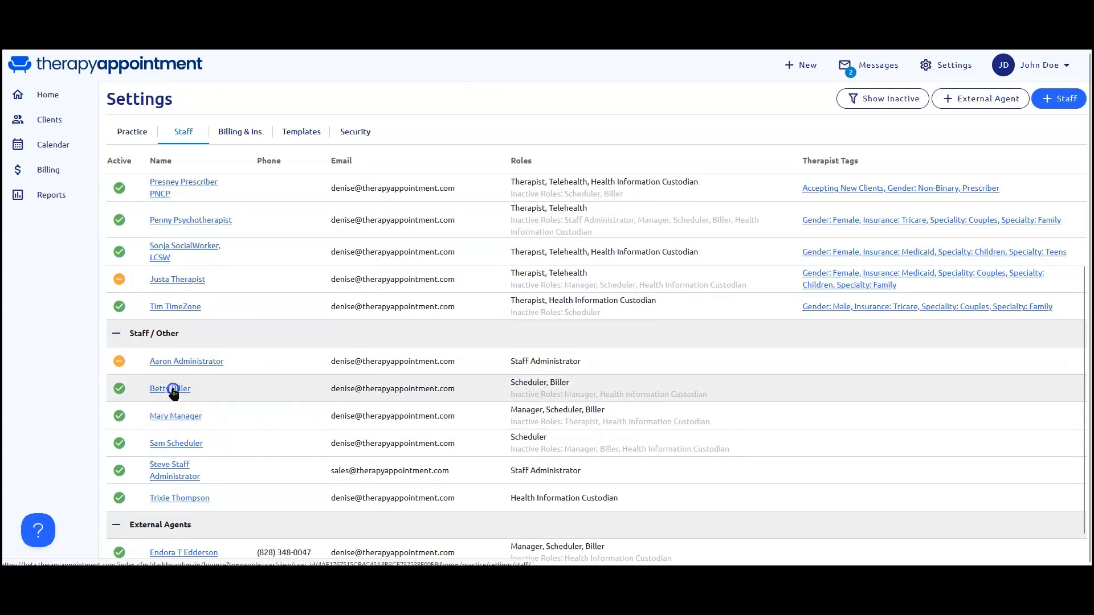
{"action": "left_click", "coordinate": [172, 386]}
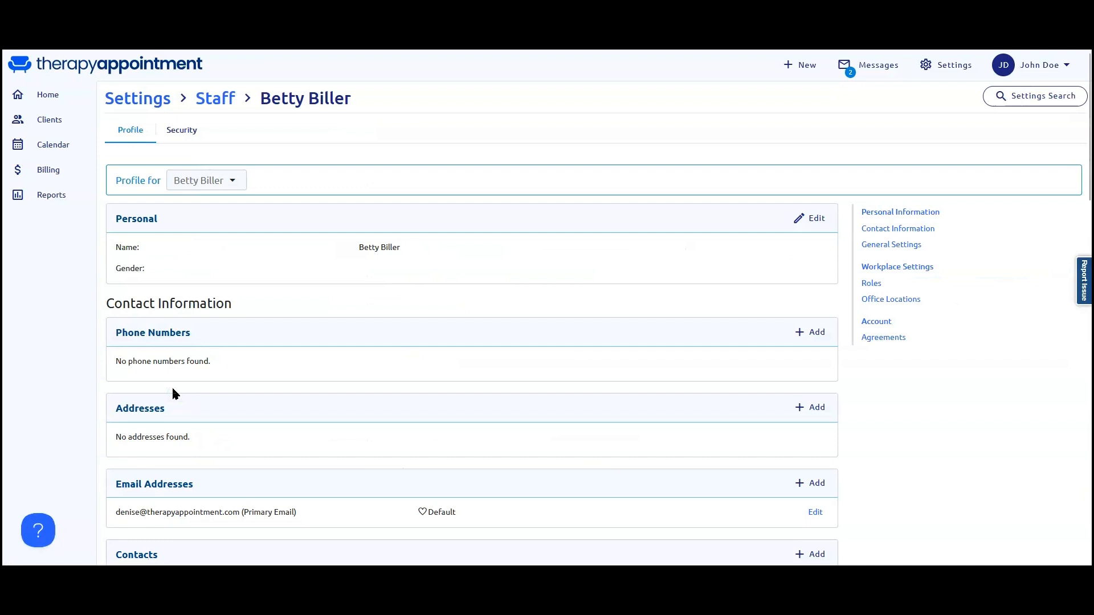
{"action": "left_click", "coordinate": [871, 283]}
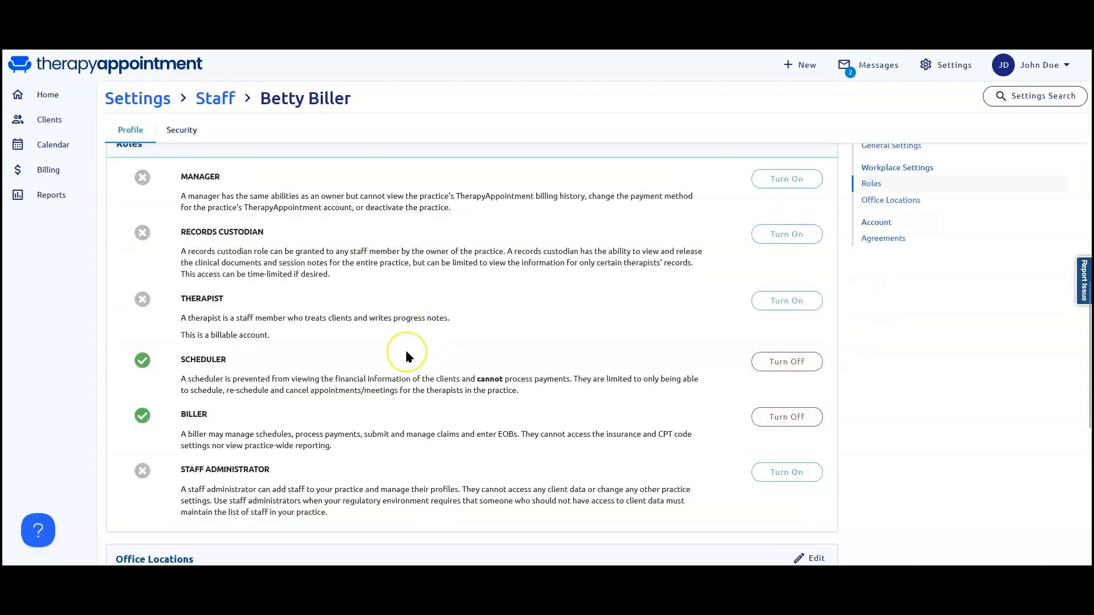
{"action": "scroll", "coordinate": [407, 357], "scroll_direction": "up", "scroll_amount": 2}
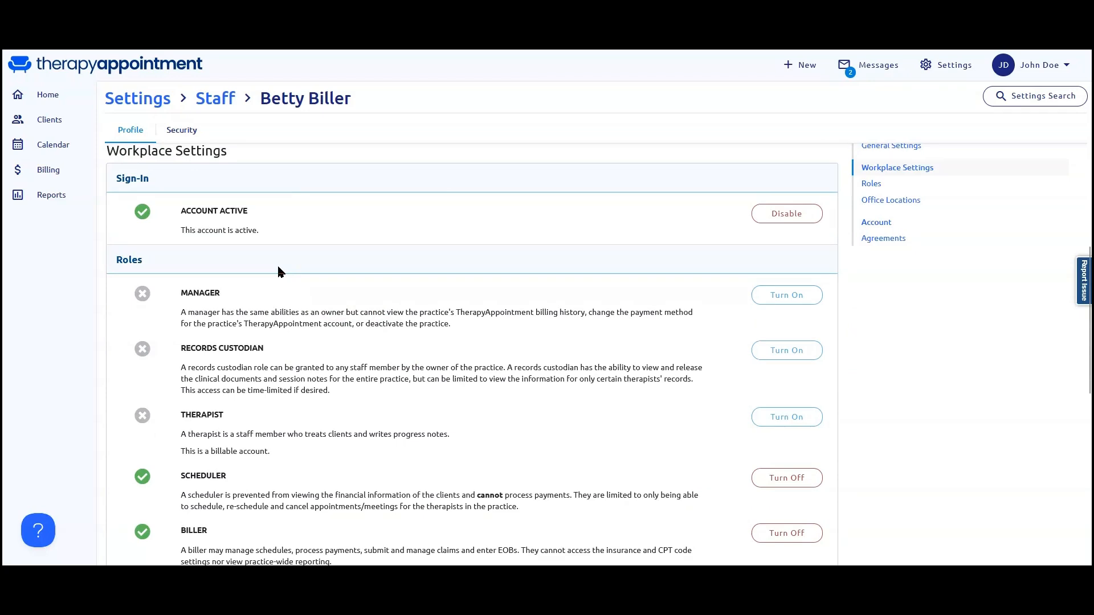
{"action": "left_click", "coordinate": [253, 312]}
{"action": "scroll", "coordinate": [254, 312], "scroll_direction": "down", "scroll_amount": 2}
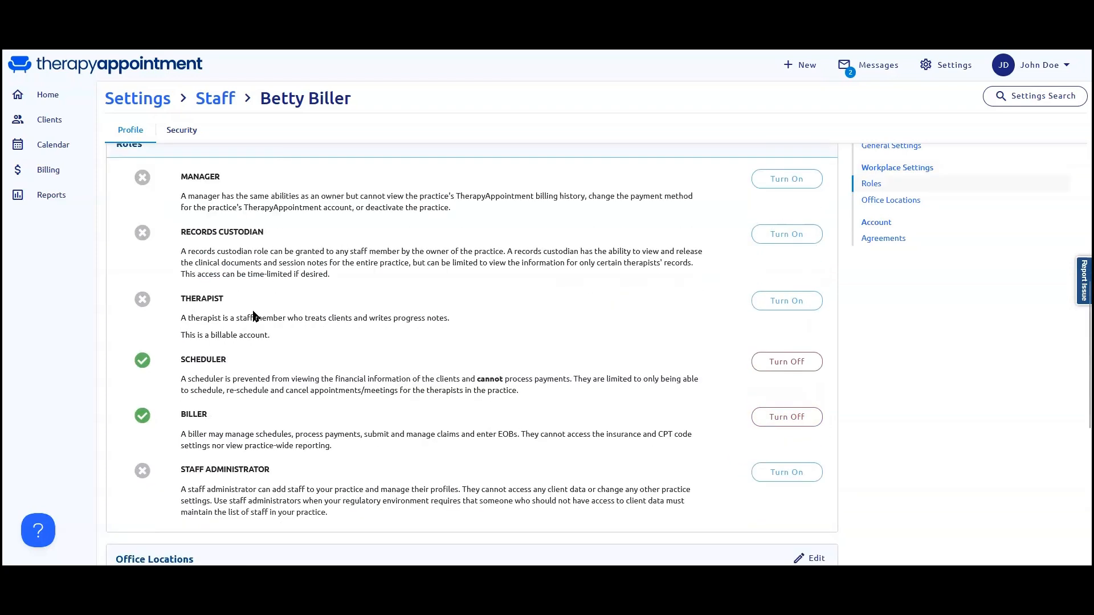
Turn on the Manager role for this staff member, examine the capabilities it adds, and remove the role again.
{"action": "scroll", "coordinate": [253, 315], "scroll_direction": "up", "scroll_amount": 1}
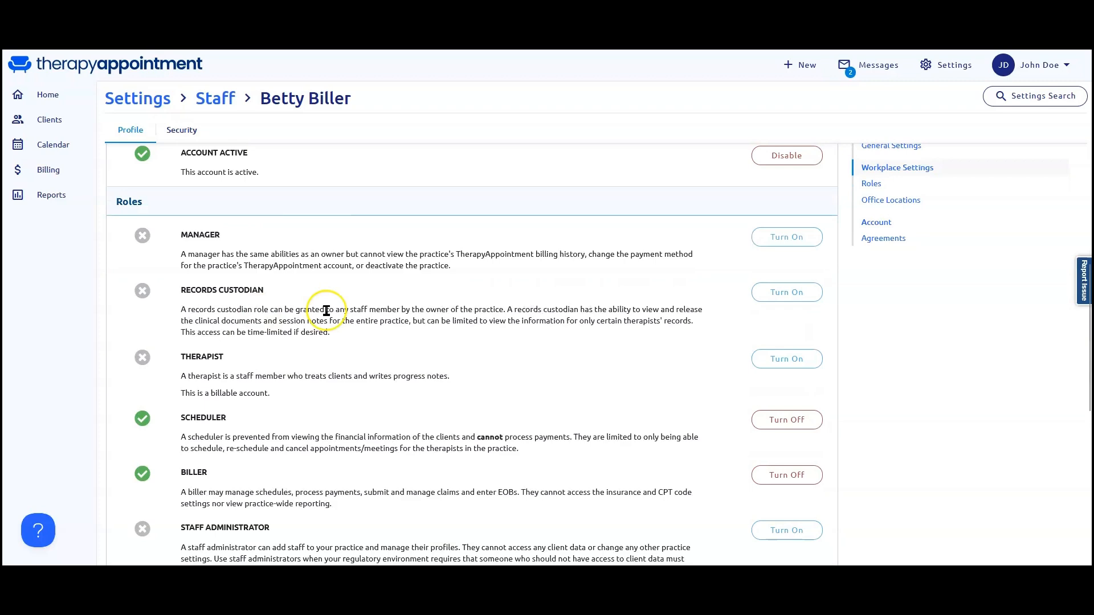
{"action": "left_click", "coordinate": [786, 238]}
{"action": "left_click", "coordinate": [769, 113]}
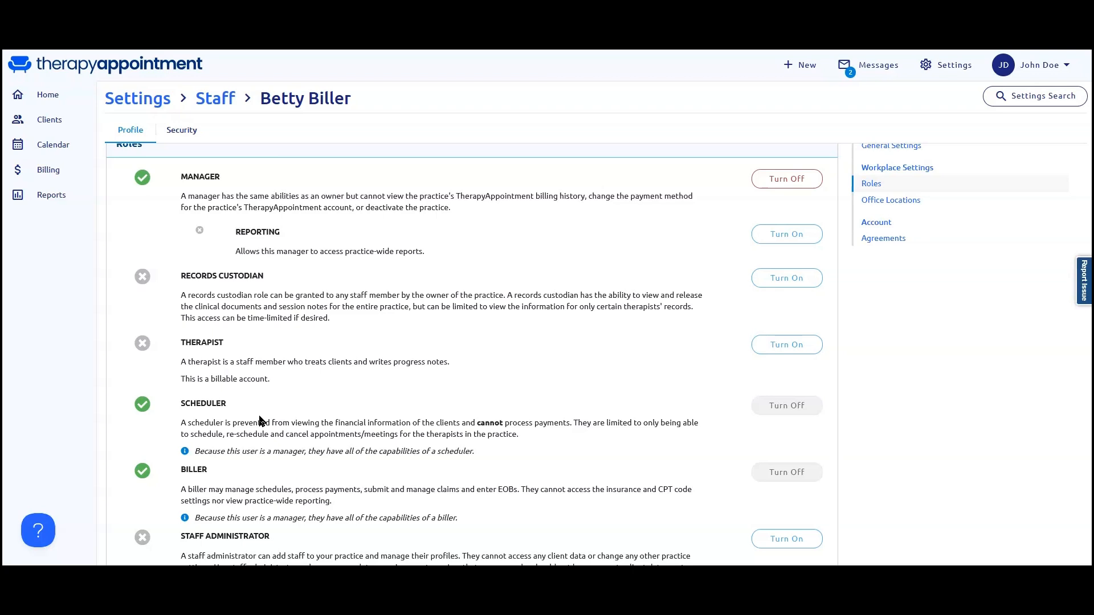
{"action": "left_click", "coordinate": [811, 182]}
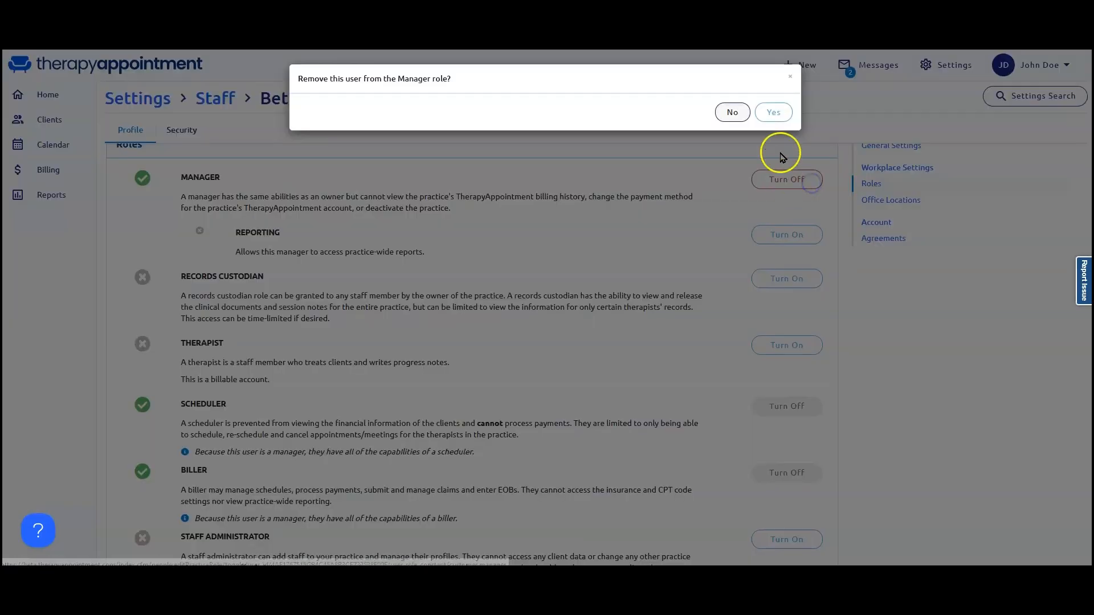
{"action": "left_click", "coordinate": [766, 113]}
Turn off the staff member's Biller role and keep the Scheduler role active.
{"action": "left_click", "coordinate": [789, 417]}
{"action": "left_click", "coordinate": [772, 113]}
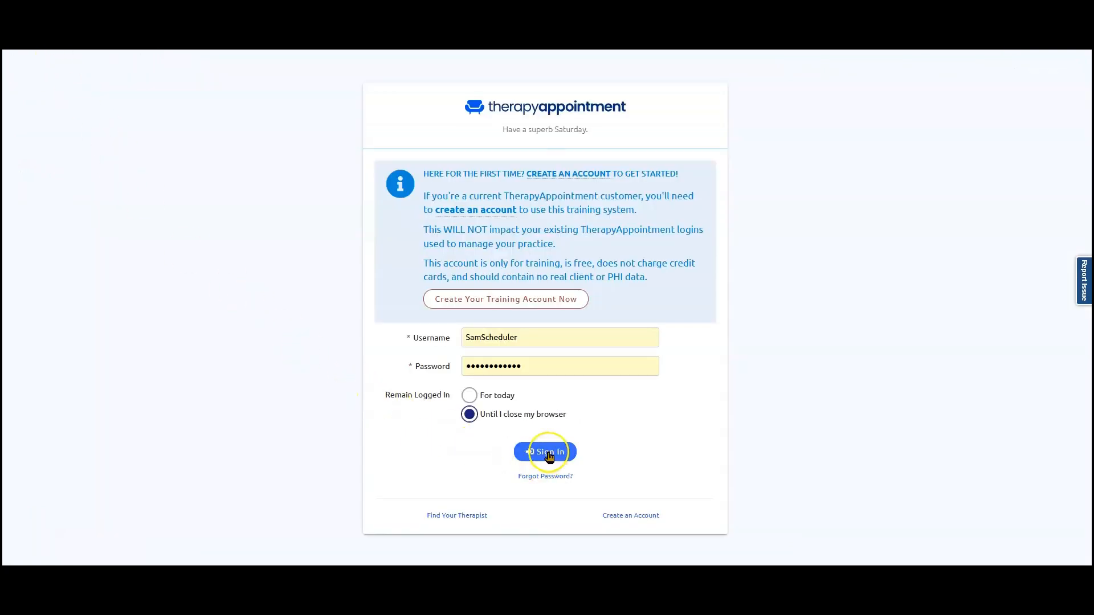
Sign in to the scheduler's account and examine the Intake Wizard's client list.
{"action": "left_click", "coordinate": [548, 453]}
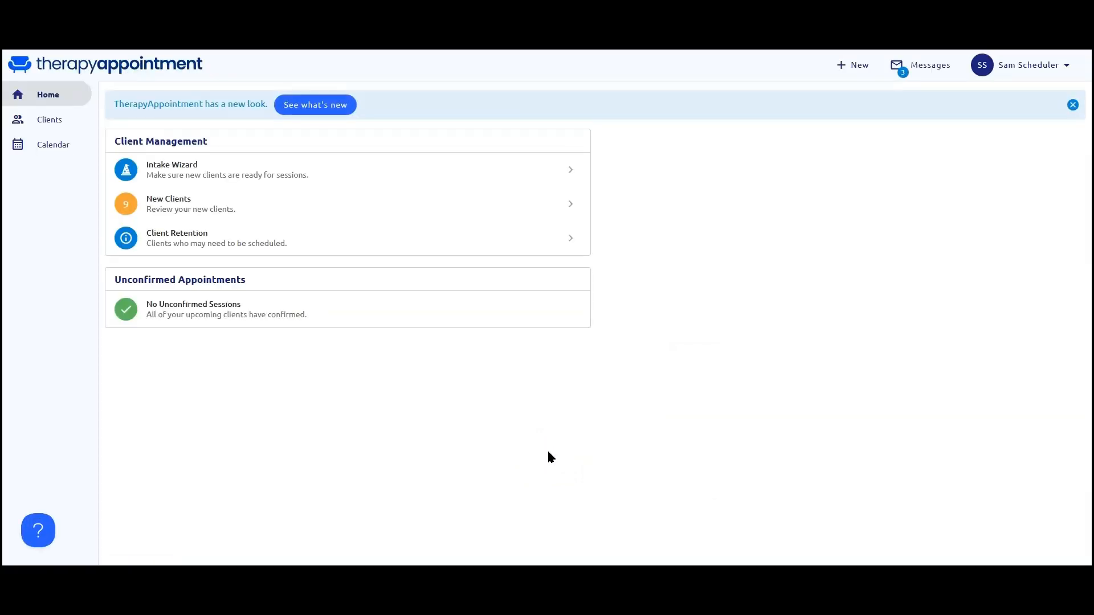
{"action": "left_click", "coordinate": [197, 169]}
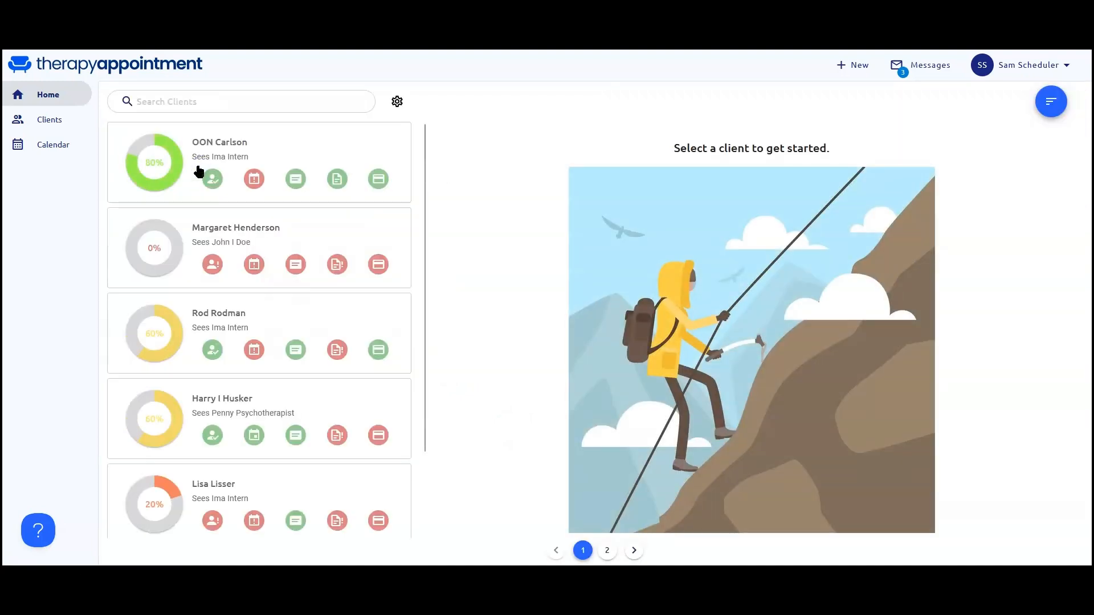
Open a client's profile as the scheduler, examine its sections down to the stored credit cards, and check the option to add a card.
{"action": "left_click", "coordinate": [54, 121]}
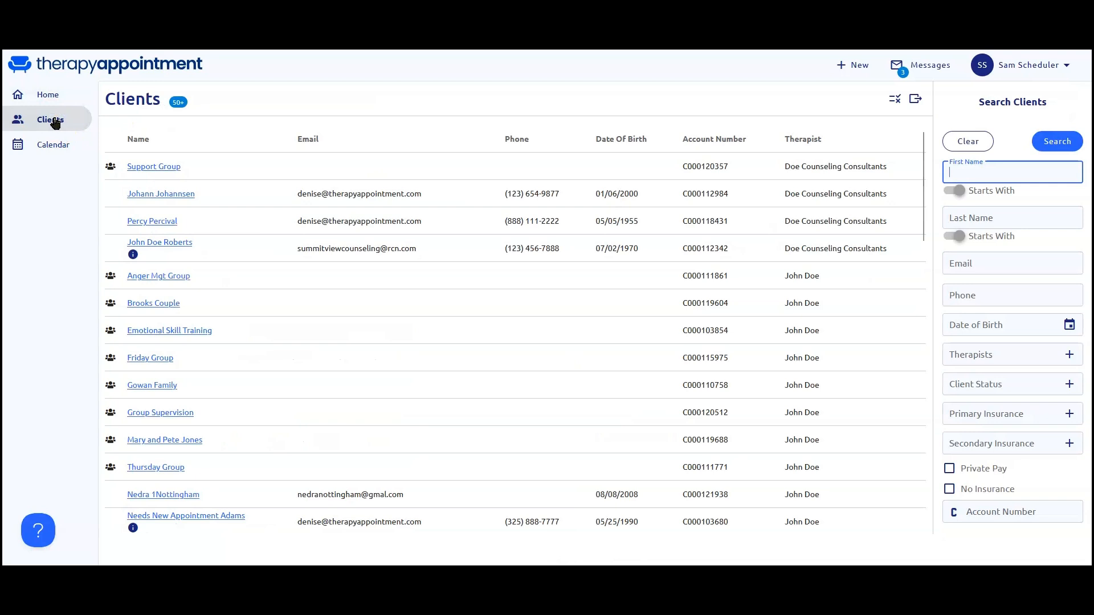
{"action": "scroll", "coordinate": [146, 420], "scroll_direction": "down", "scroll_amount": 2}
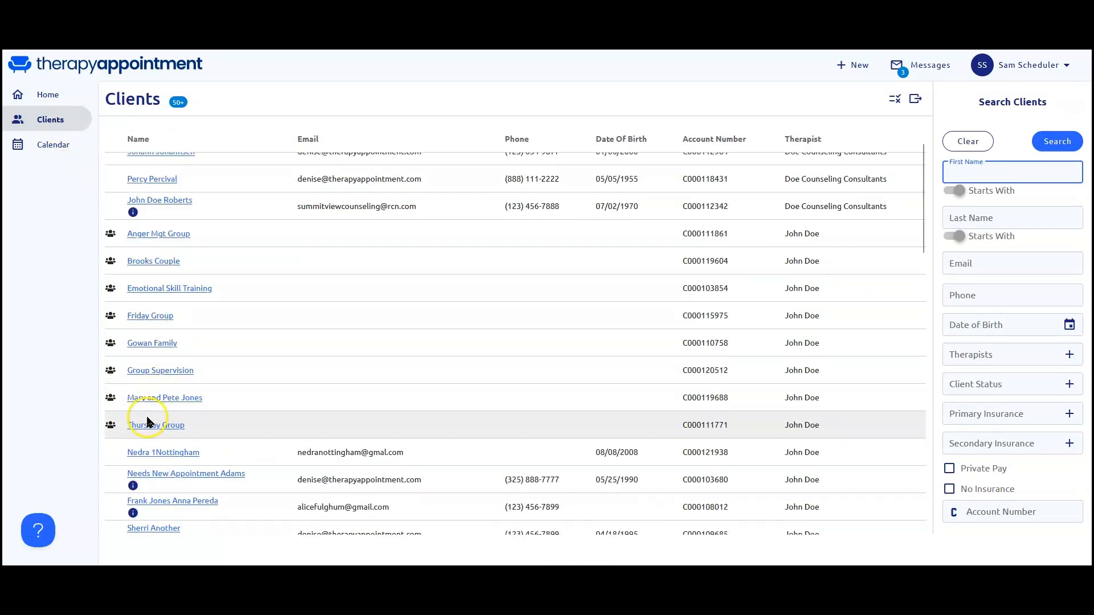
{"action": "left_click", "coordinate": [153, 489]}
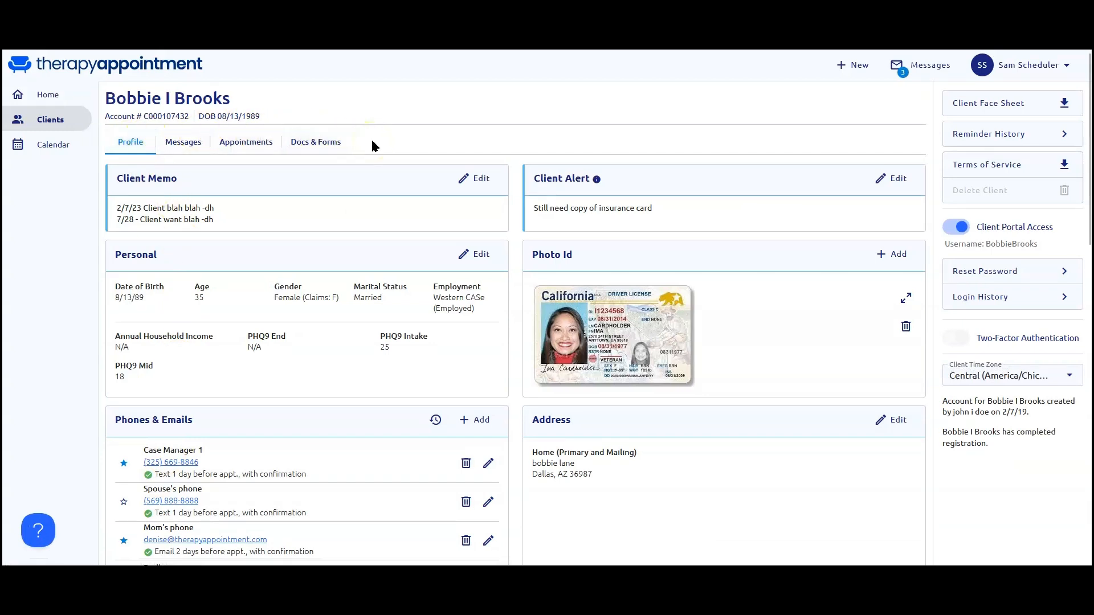
{"action": "scroll", "coordinate": [380, 342], "scroll_direction": "down", "scroll_amount": 6}
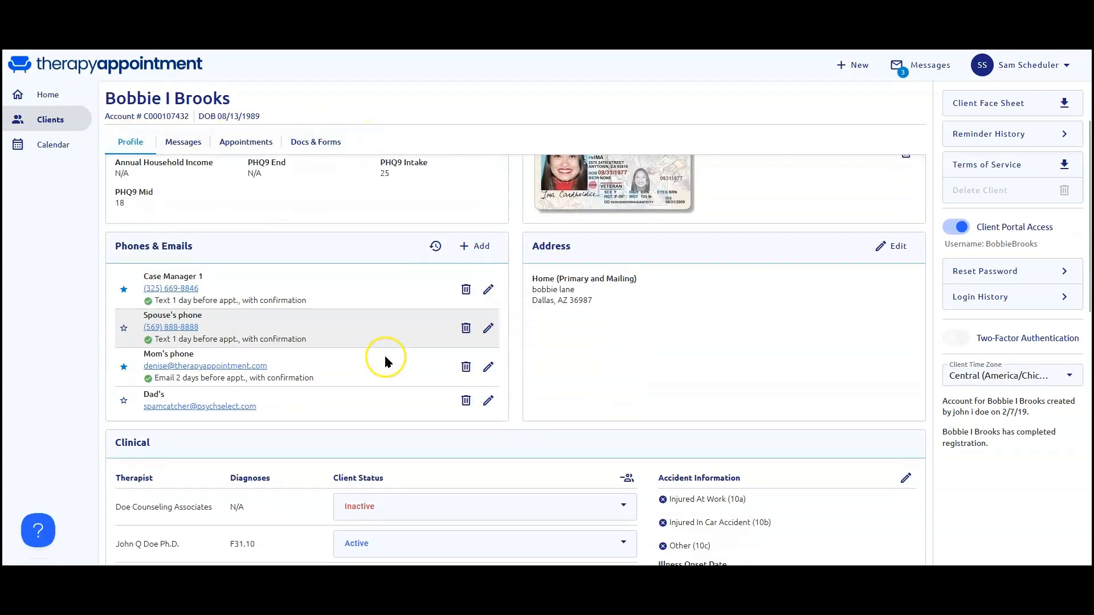
{"action": "scroll", "coordinate": [385, 361], "scroll_direction": "down", "scroll_amount": 7}
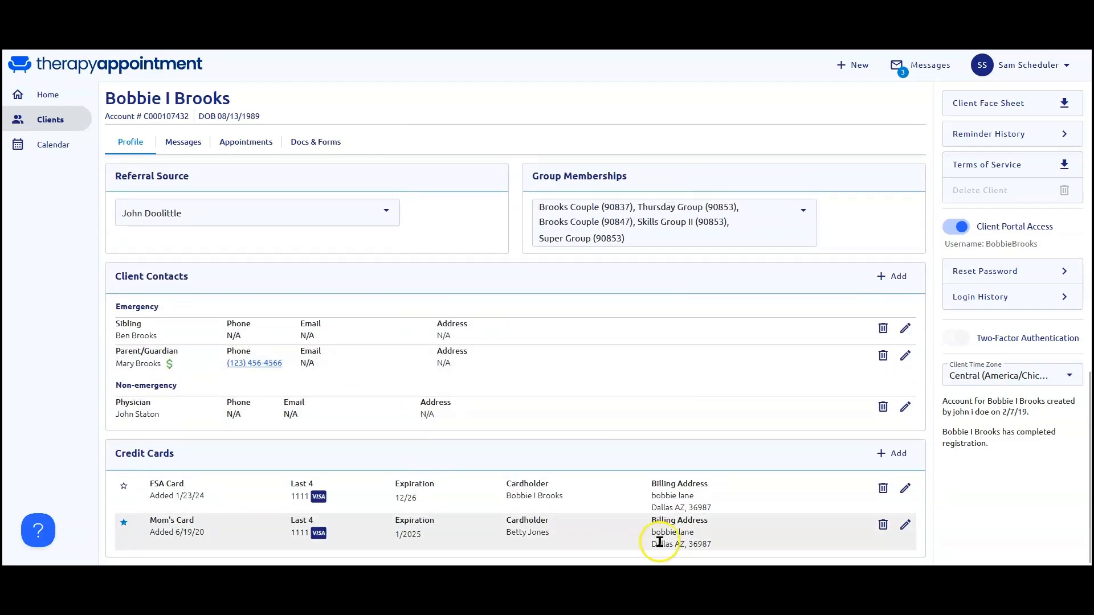
{"action": "left_click", "coordinate": [899, 456]}
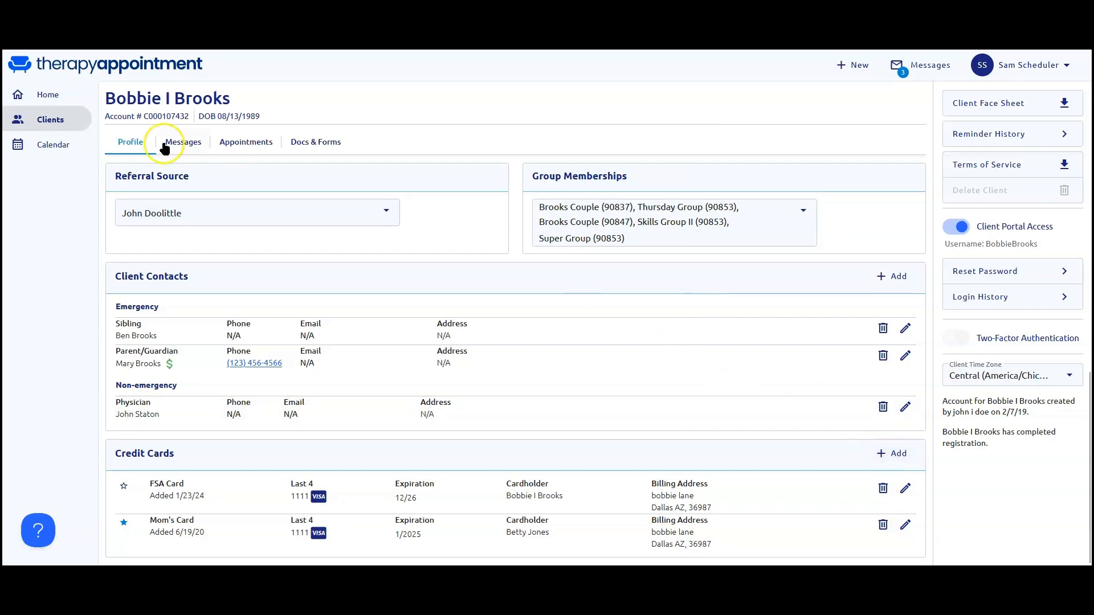
Examine the scheduler's day calendar and the details of the 11:00 AM appointment on August 31, 2024.
{"action": "left_click", "coordinate": [59, 147]}
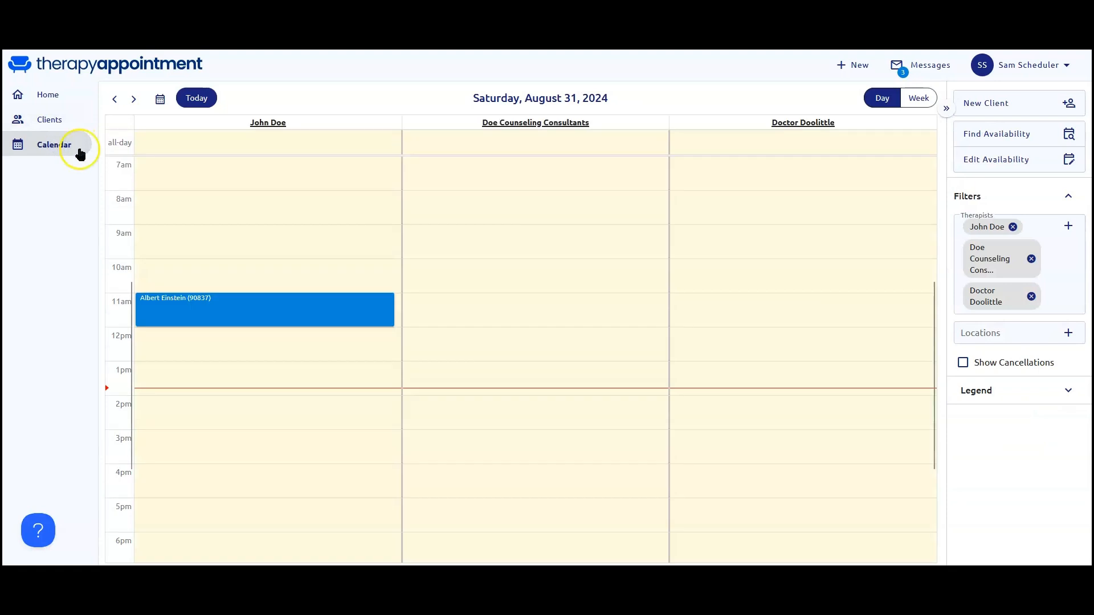
{"action": "left_click", "coordinate": [229, 308]}
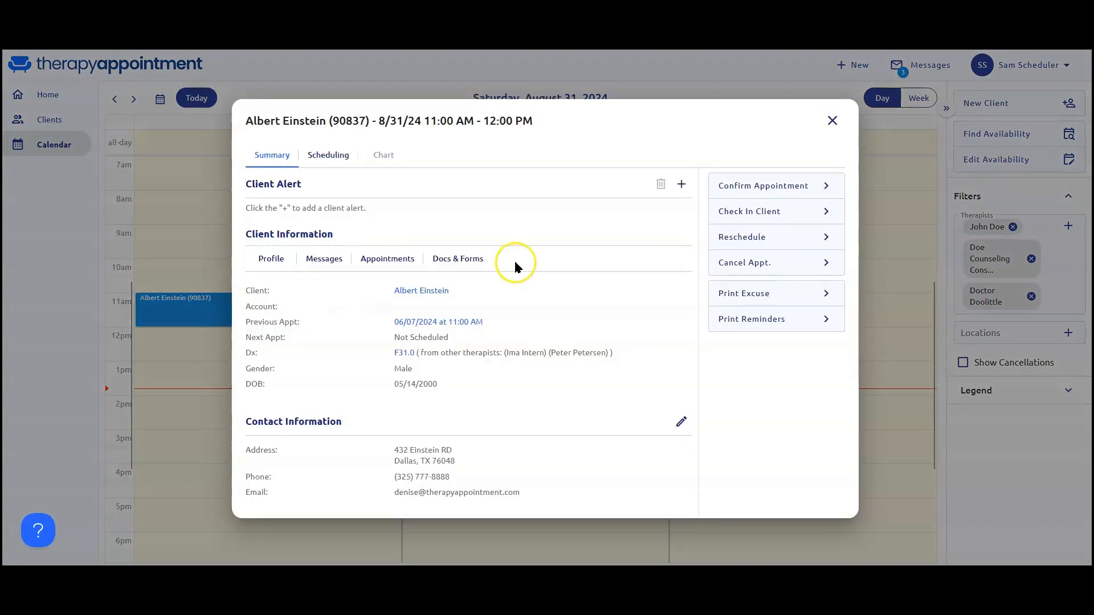
{"action": "left_click", "coordinate": [752, 213]}
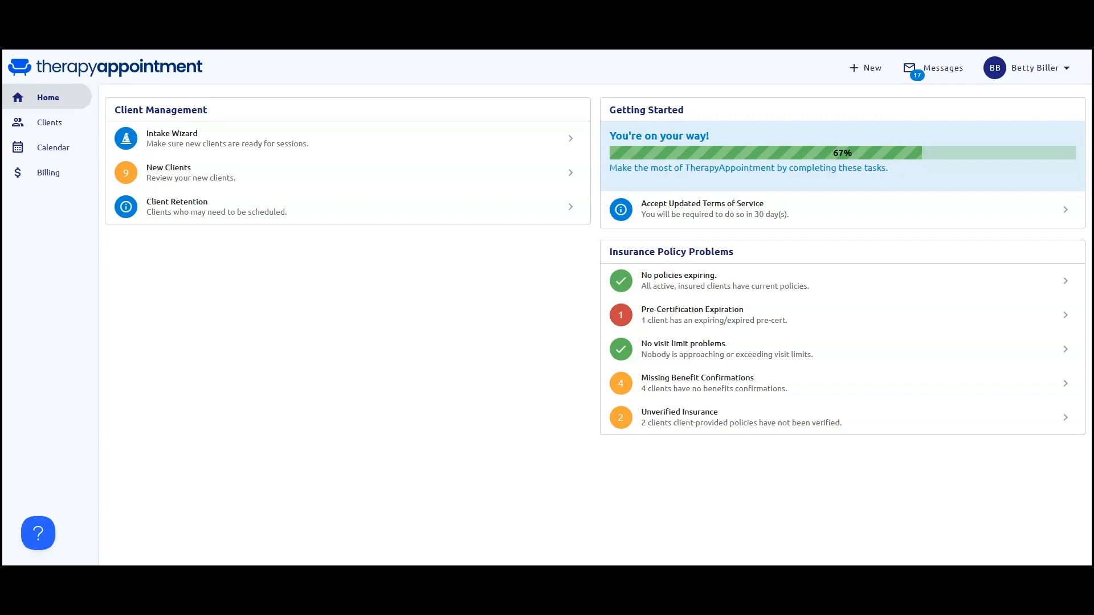
Examine the biller's billing dashboard, and open an individual client's profile from the client list.
{"action": "left_click", "coordinate": [35, 181]}
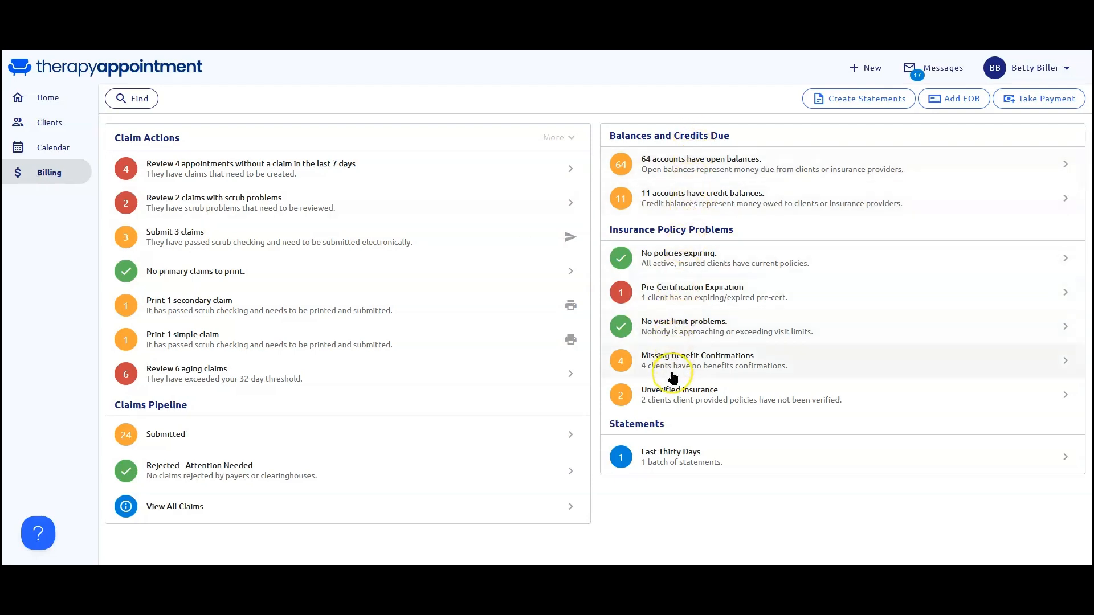
{"action": "left_click", "coordinate": [48, 125]}
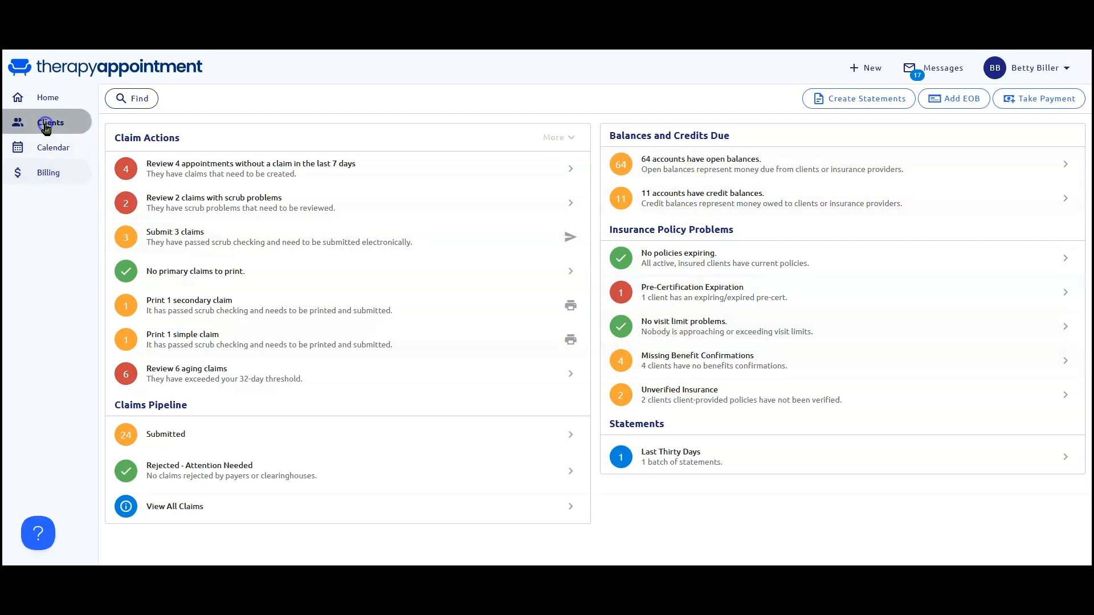
{"action": "scroll", "coordinate": [209, 359], "scroll_direction": "down", "scroll_amount": 3}
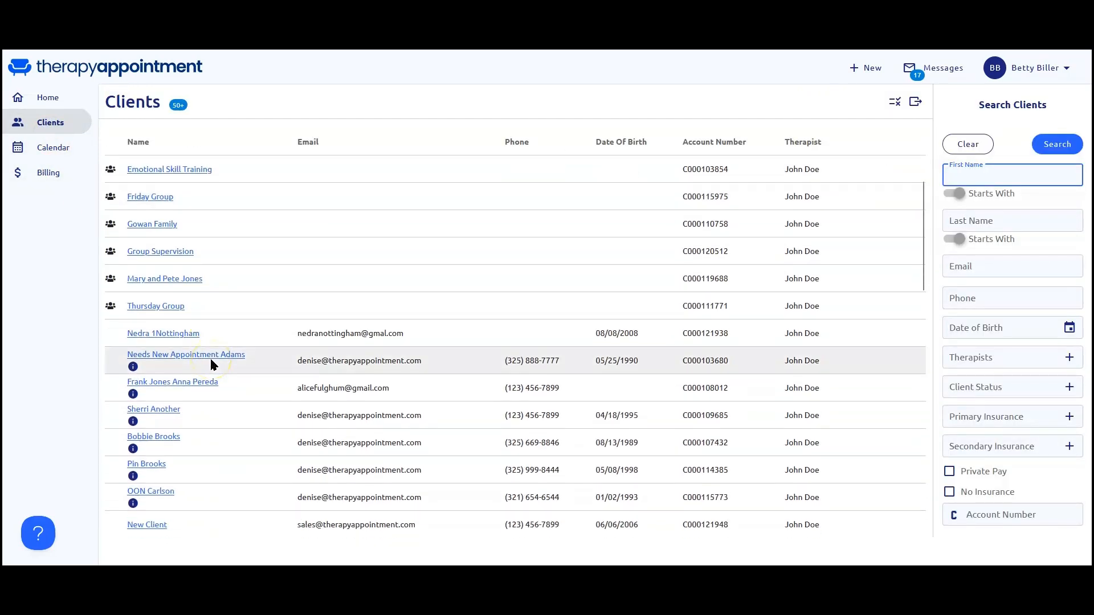
{"action": "left_click", "coordinate": [159, 436]}
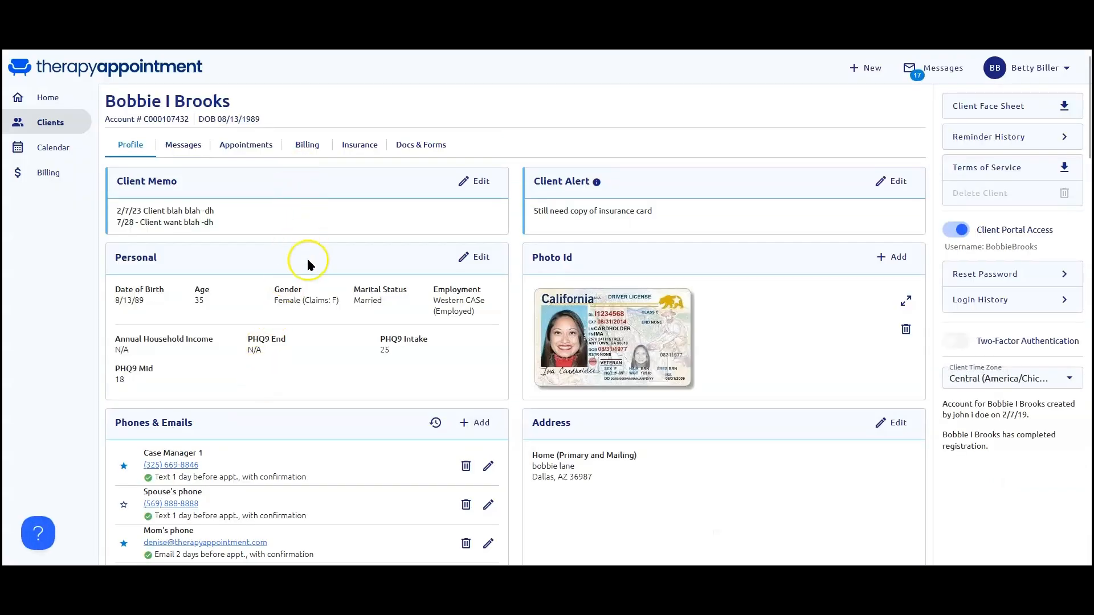
Examine the client's profile down to the insurance details, and review the client's insurance claims and billing account history.
{"action": "scroll", "coordinate": [322, 325], "scroll_direction": "down", "scroll_amount": 10}
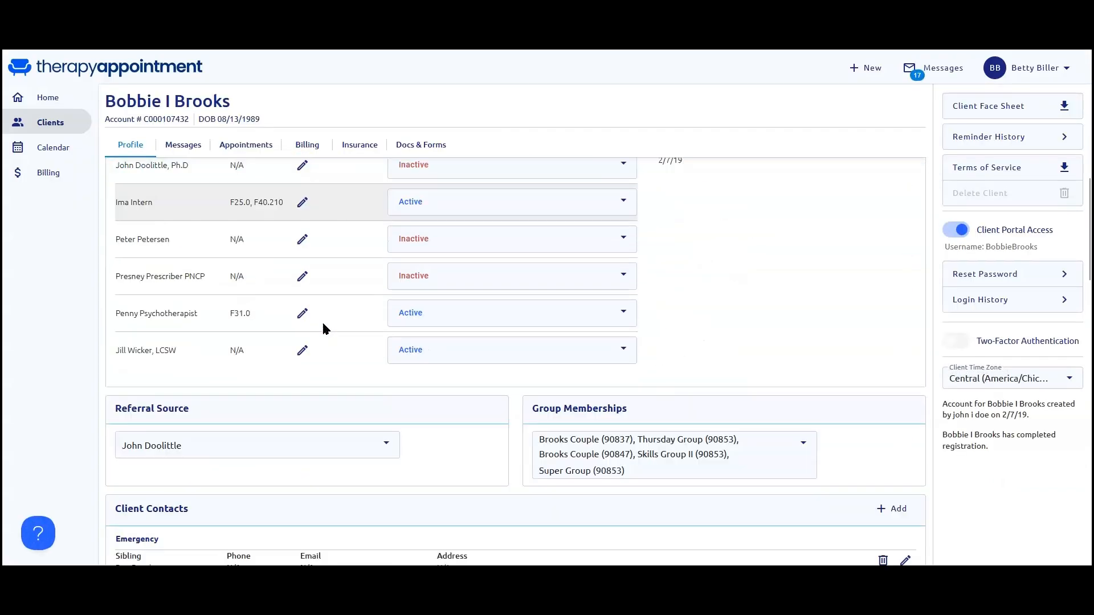
{"action": "scroll", "coordinate": [322, 324], "scroll_direction": "down", "scroll_amount": 12}
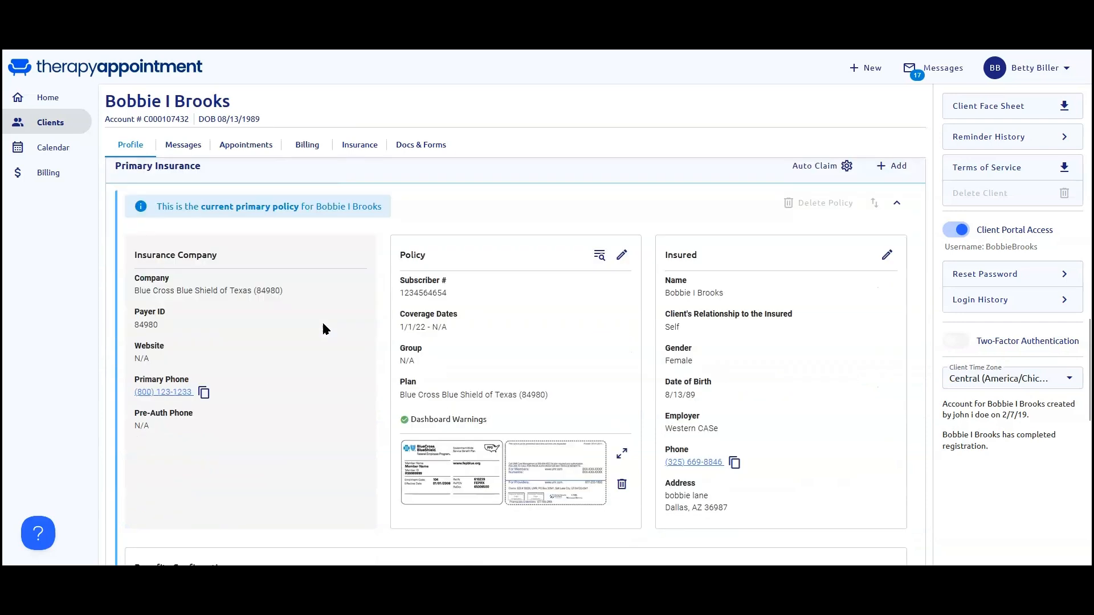
{"action": "scroll", "coordinate": [322, 324], "scroll_direction": "down", "scroll_amount": 6}
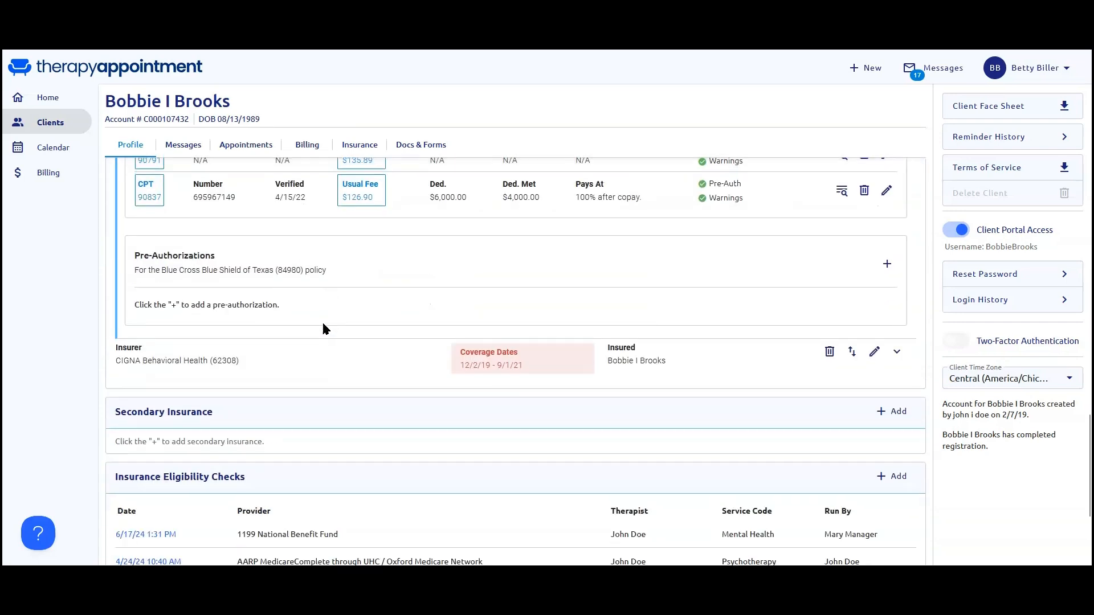
{"action": "left_click", "coordinate": [360, 144]}
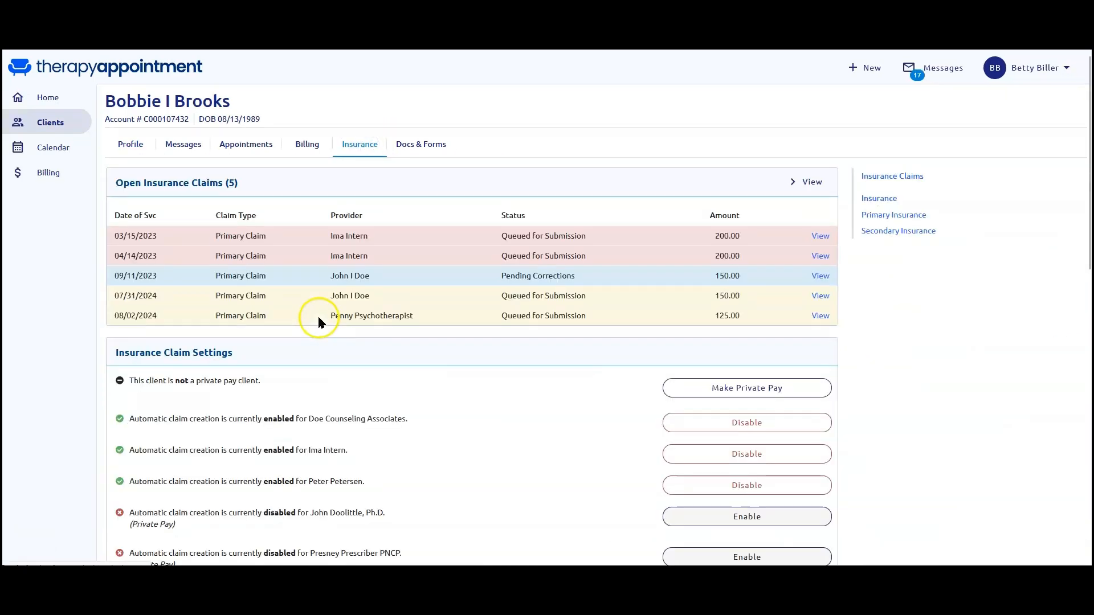
{"action": "left_click", "coordinate": [308, 145]}
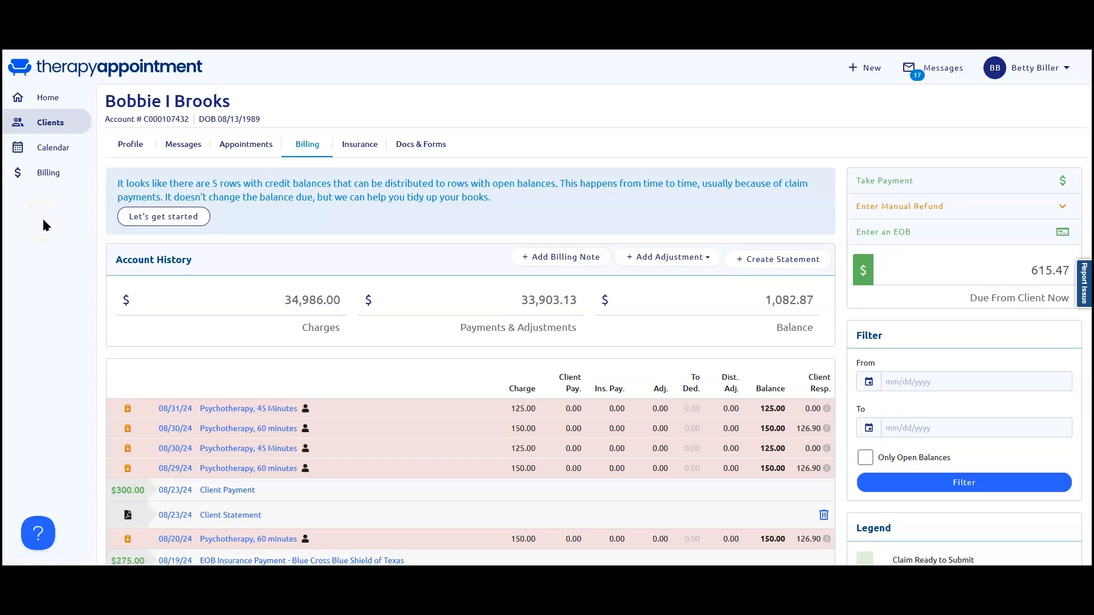
Examine the biller's week calendar for August 25–31, 2024 and open the Saturday 11 AM appointment.
{"action": "left_click", "coordinate": [54, 151]}
{"action": "left_click", "coordinate": [55, 150]}
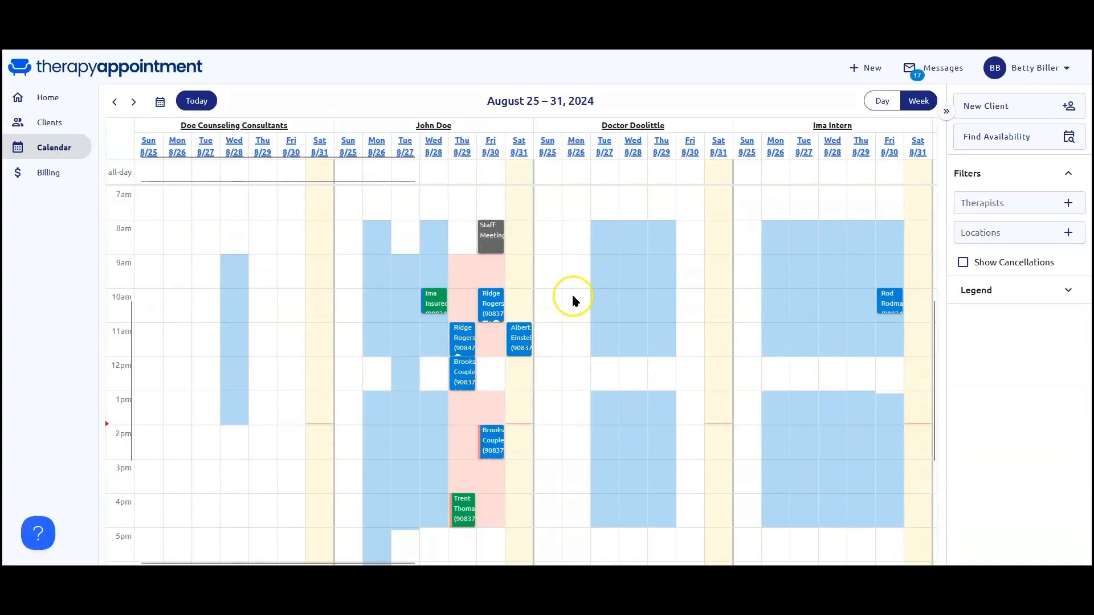
{"action": "left_click", "coordinate": [520, 336]}
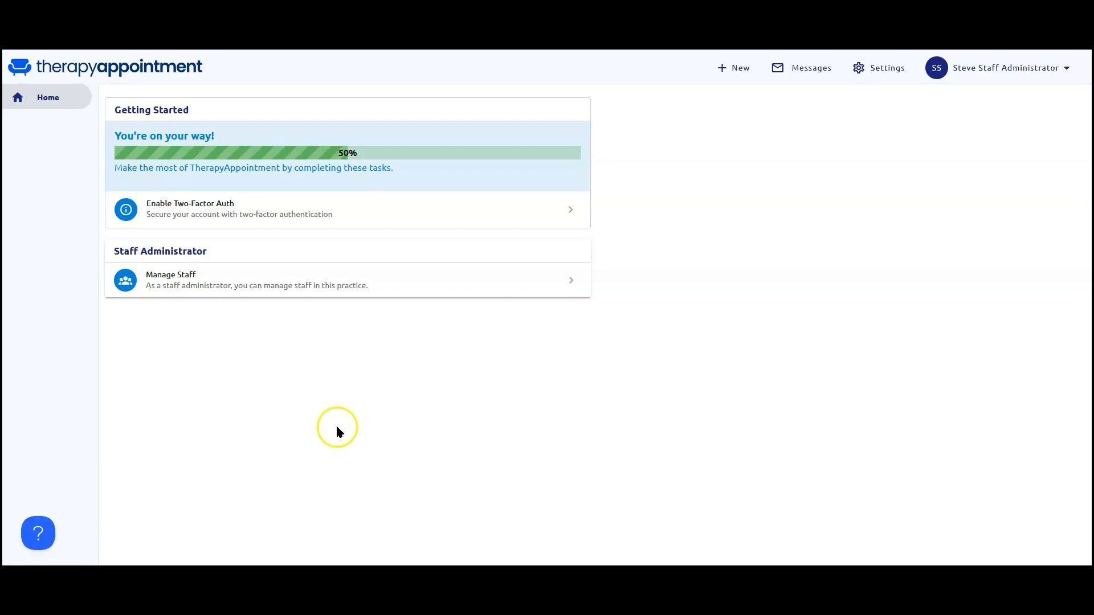
Examine the settings available to the staff administrator, including the practice address book, staff list and security settings.
{"action": "left_click", "coordinate": [878, 69]}
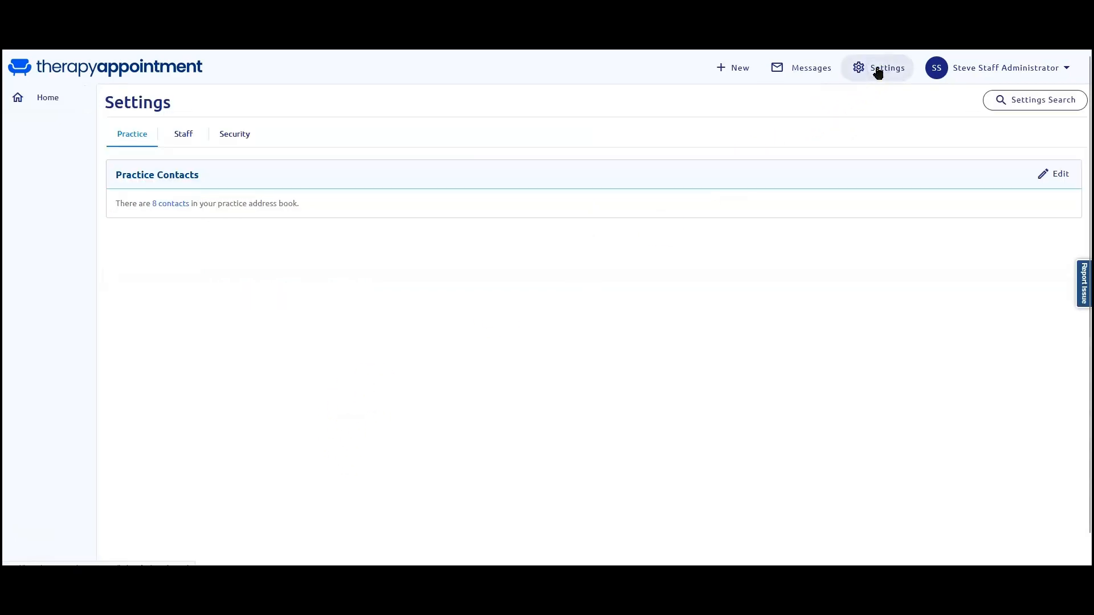
{"action": "left_click", "coordinate": [171, 204]}
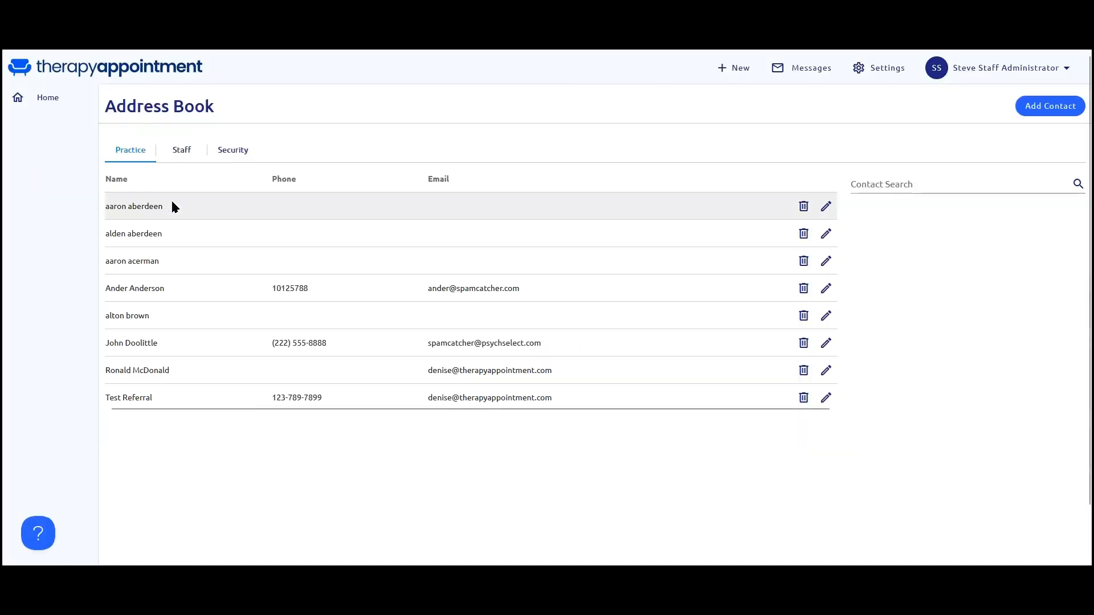
{"action": "left_click", "coordinate": [885, 70]}
{"action": "left_click", "coordinate": [189, 135]}
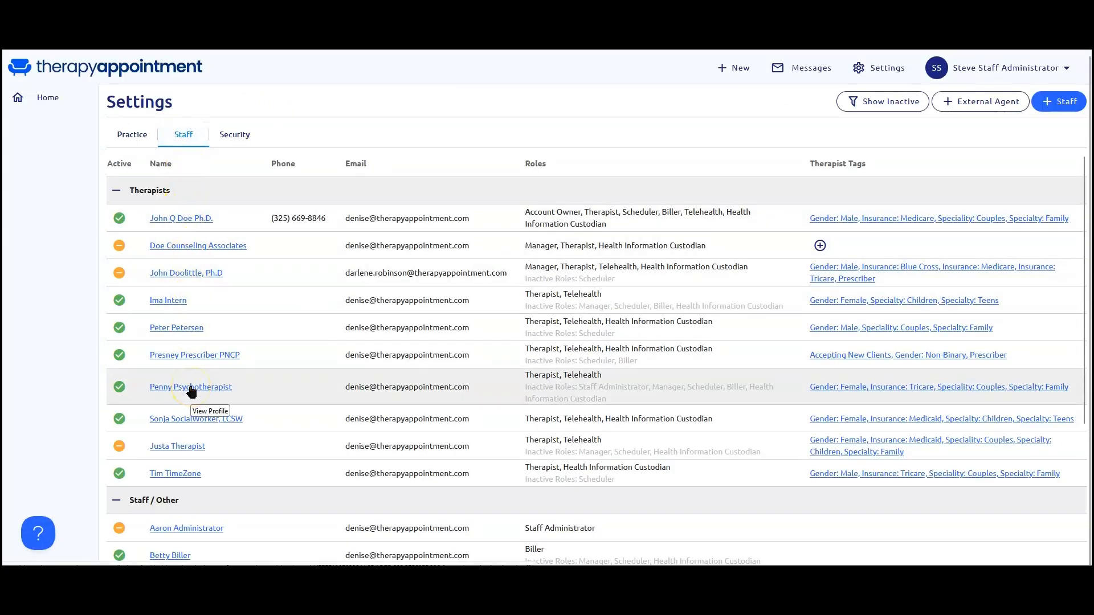
{"action": "left_click", "coordinate": [236, 139]}
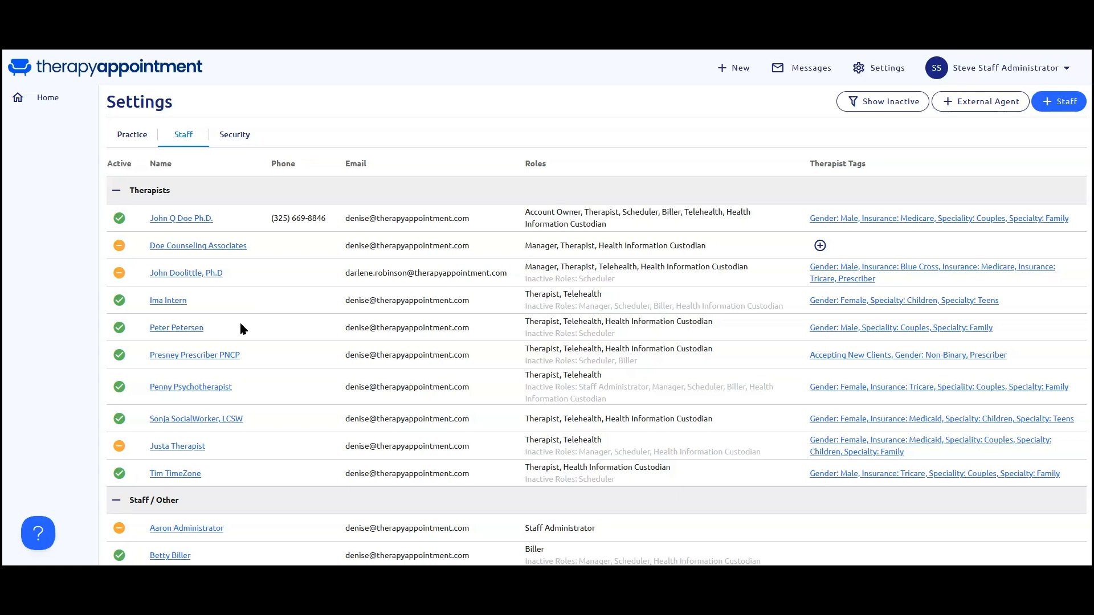
Open the form for adding a new staff member, examine its fields and role options, and return to the settings without saving.
{"action": "left_click", "coordinate": [1052, 109]}
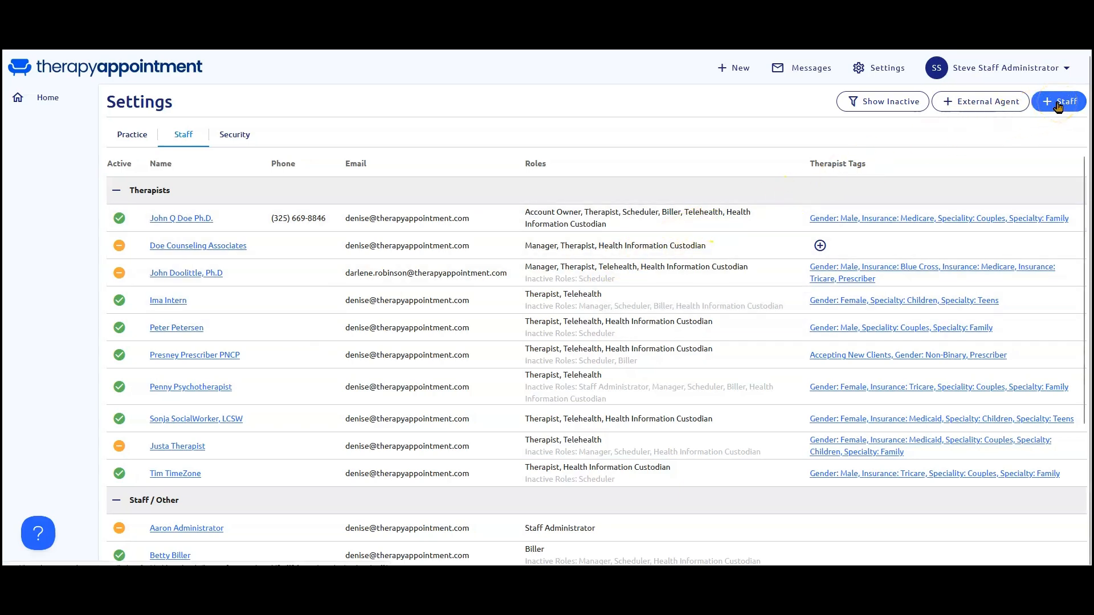
{"action": "left_click", "coordinate": [1059, 106]}
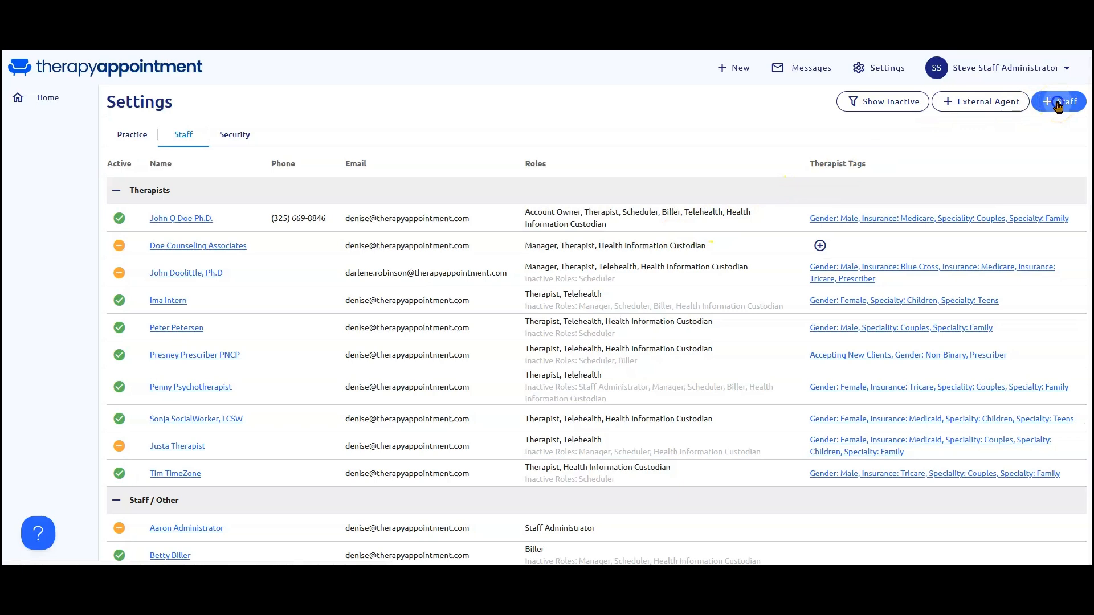
{"action": "left_click", "coordinate": [470, 175]}
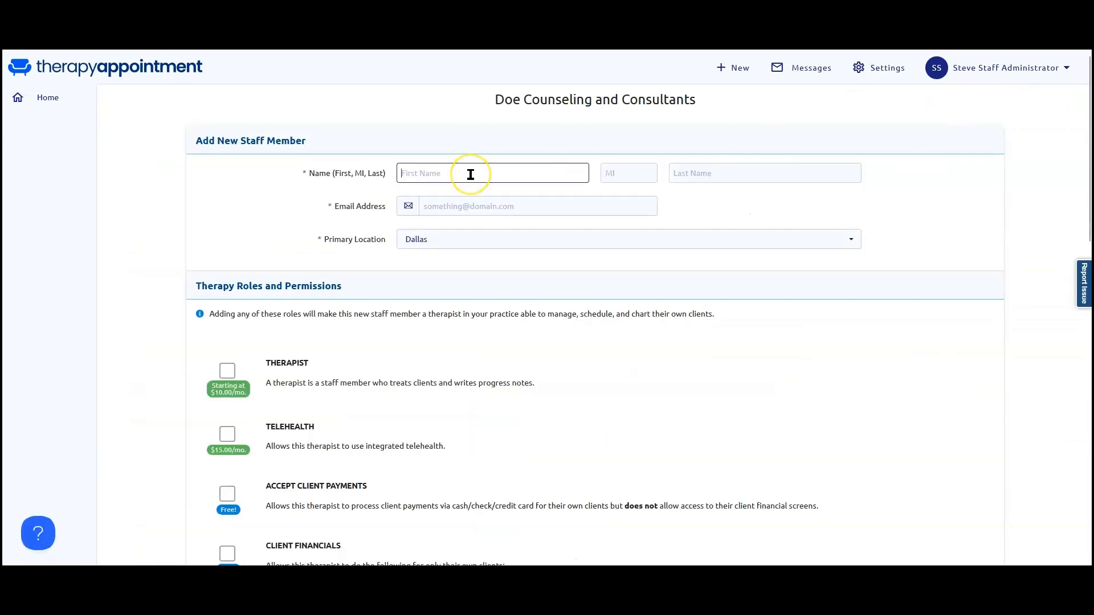
{"action": "left_click", "coordinate": [489, 207]}
{"action": "scroll", "coordinate": [462, 307], "scroll_direction": "down", "scroll_amount": 4}
{"action": "scroll", "coordinate": [426, 291], "scroll_direction": "down", "scroll_amount": 11}
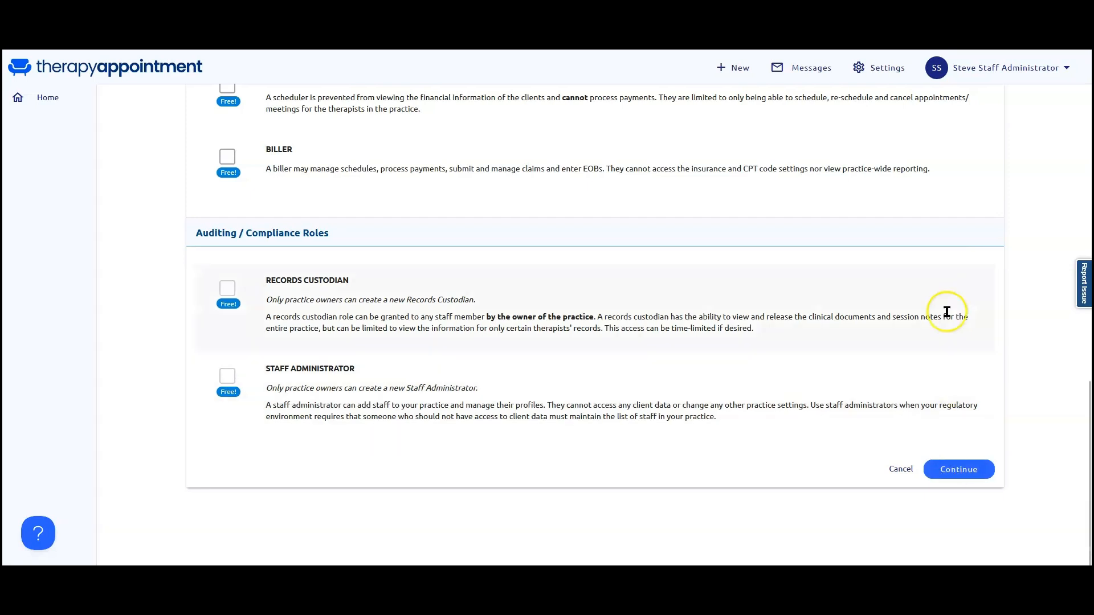
{"action": "left_click", "coordinate": [884, 72]}
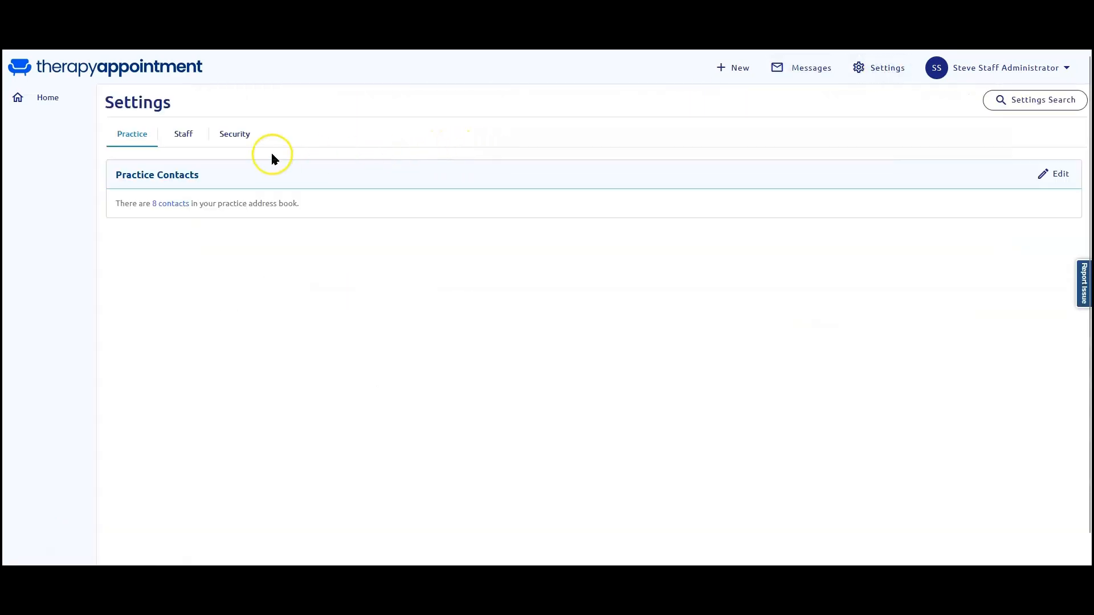
Open the psychotherapist's profile from the staff list and examine the personal, license, individual billing and contact information.
{"action": "left_click", "coordinate": [183, 135]}
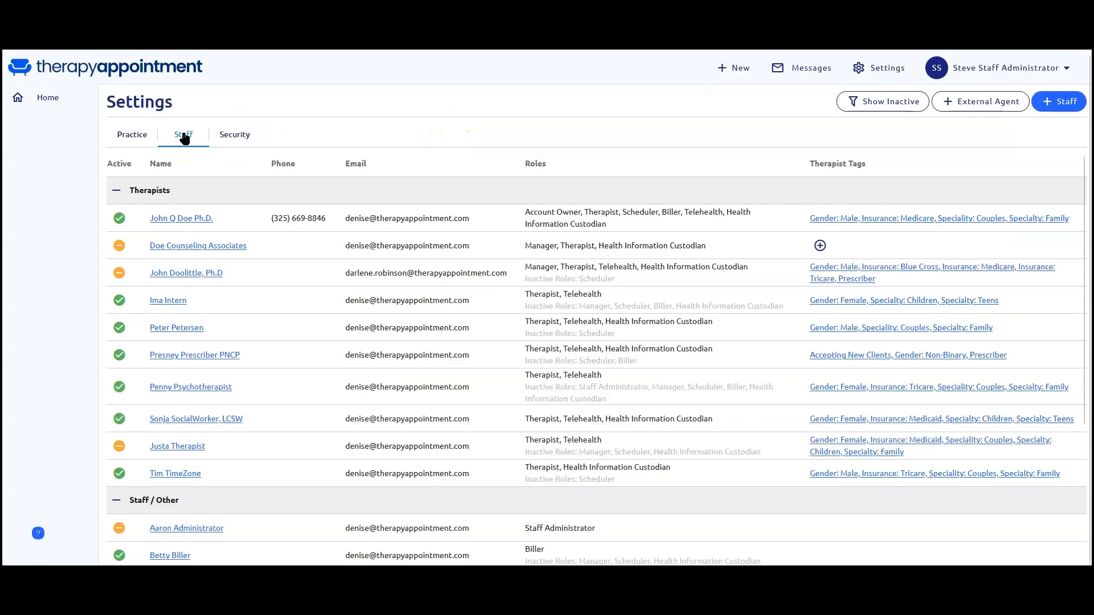
{"action": "left_click", "coordinate": [162, 388]}
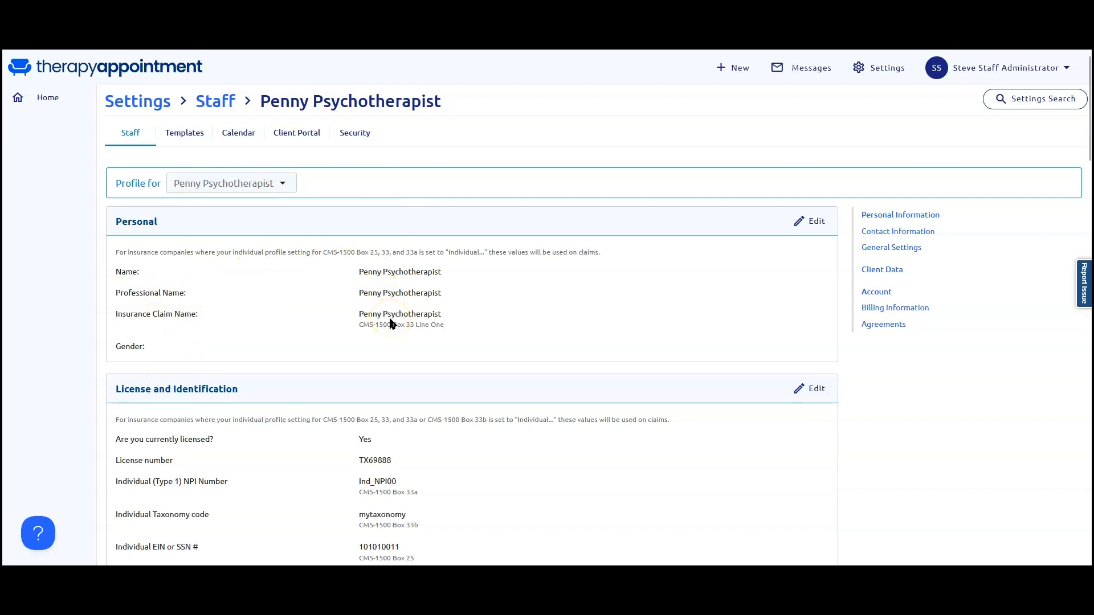
{"action": "scroll", "coordinate": [392, 324], "scroll_direction": "down", "scroll_amount": 2}
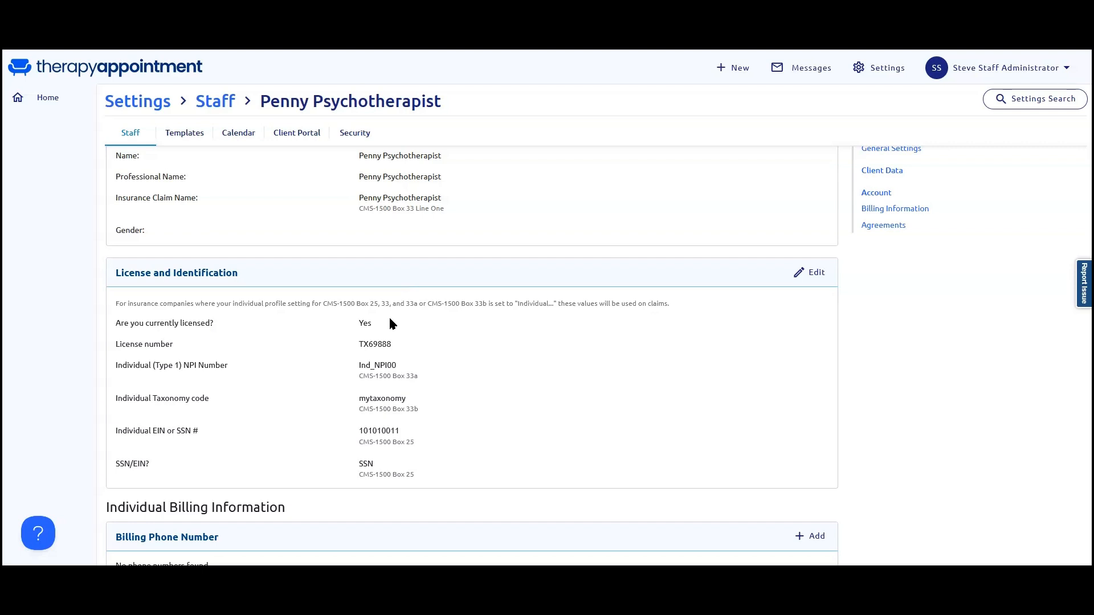
{"action": "scroll", "coordinate": [391, 323], "scroll_direction": "down", "scroll_amount": 3}
{"action": "scroll", "coordinate": [390, 324], "scroll_direction": "down", "scroll_amount": 2}
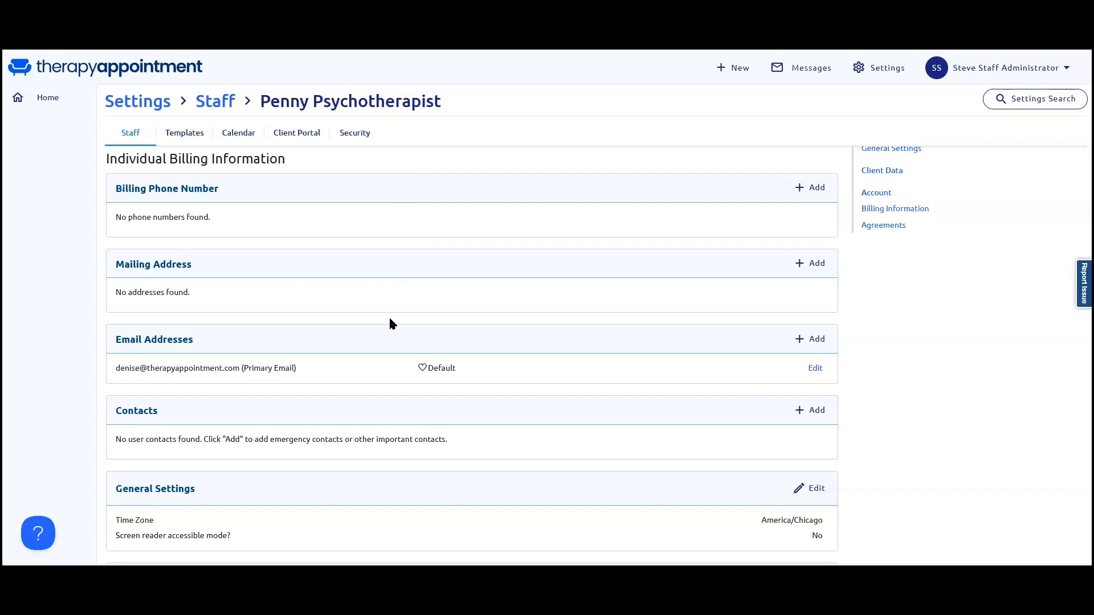
{"action": "scroll", "coordinate": [391, 323], "scroll_direction": "down", "scroll_amount": 3}
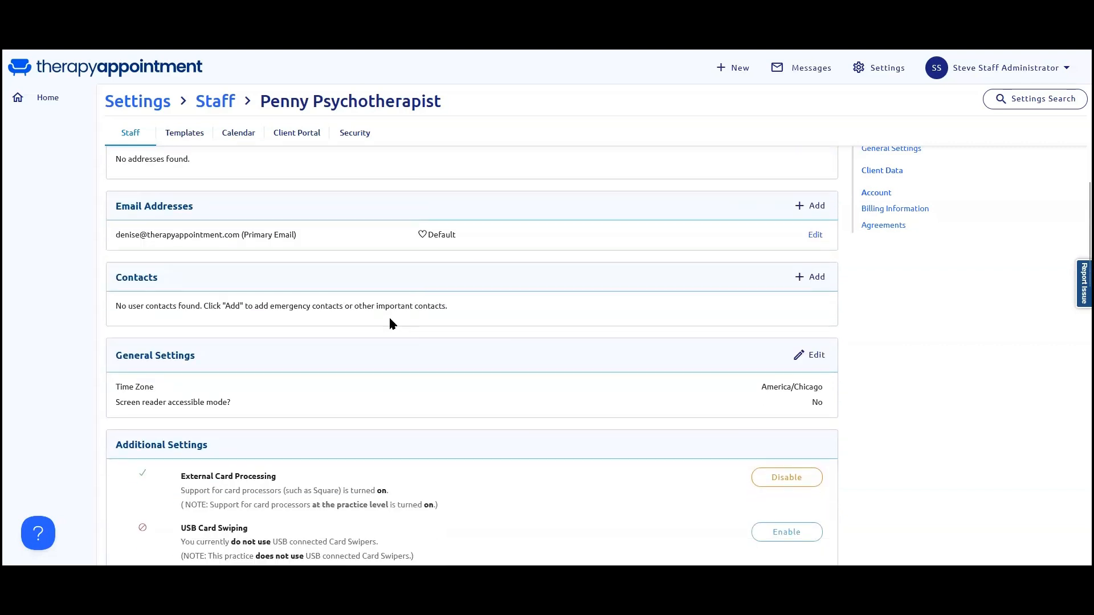
Examine the psychotherapist's additional settings, sign-in status, role permissions, account billing and service agreements.
{"action": "scroll", "coordinate": [390, 321], "scroll_direction": "down", "scroll_amount": 5}
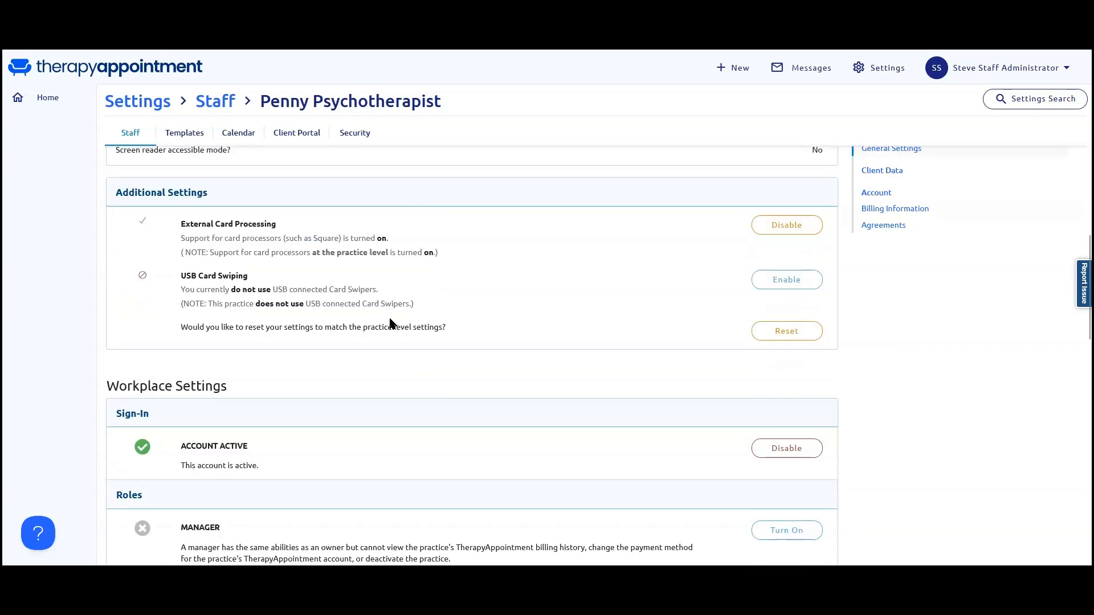
{"action": "scroll", "coordinate": [390, 324], "scroll_direction": "down", "scroll_amount": 4}
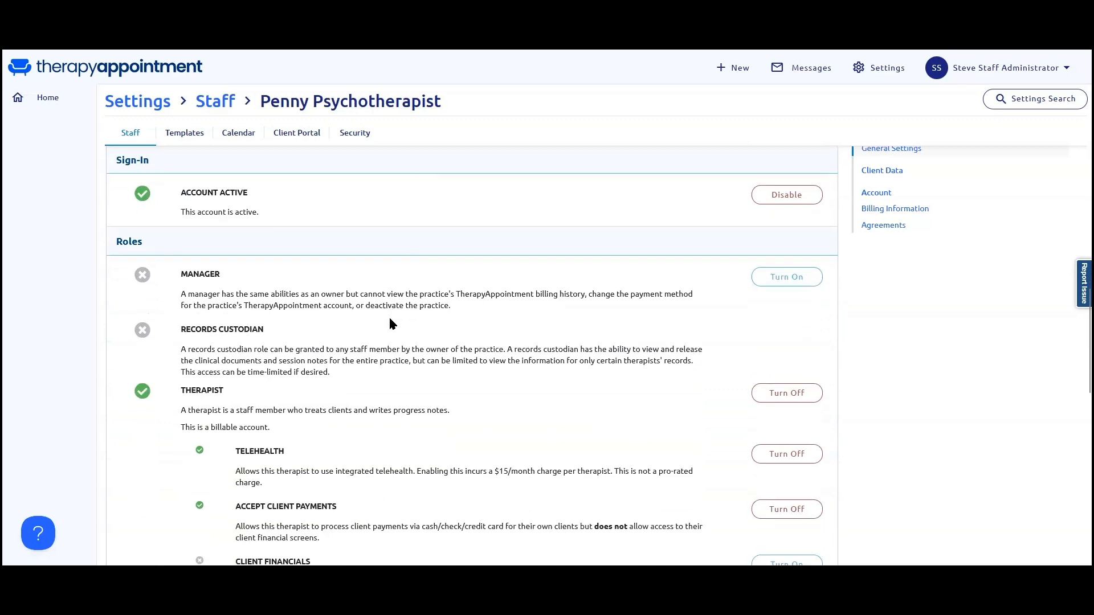
{"action": "scroll", "coordinate": [391, 324], "scroll_direction": "down", "scroll_amount": 5}
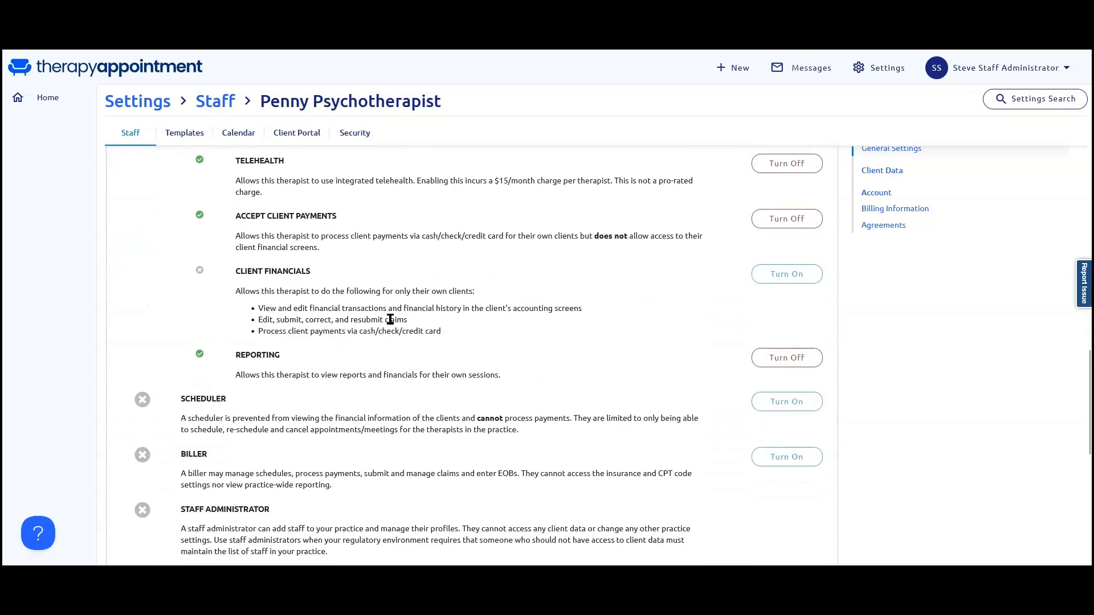
{"action": "scroll", "coordinate": [390, 320], "scroll_direction": "down", "scroll_amount": 6}
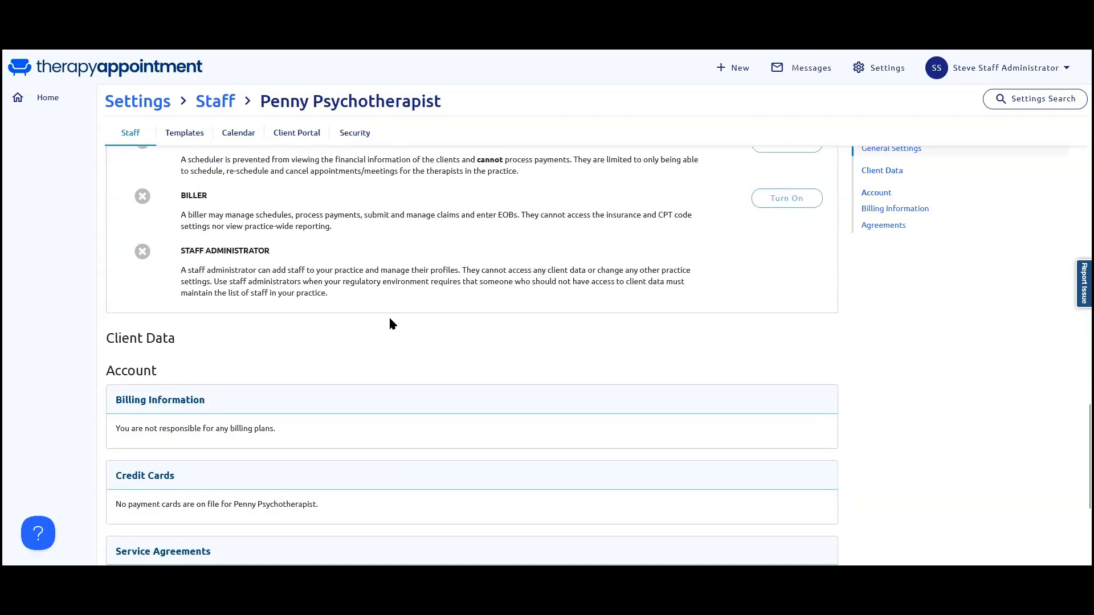
{"action": "scroll", "coordinate": [391, 323], "scroll_direction": "down", "scroll_amount": 2}
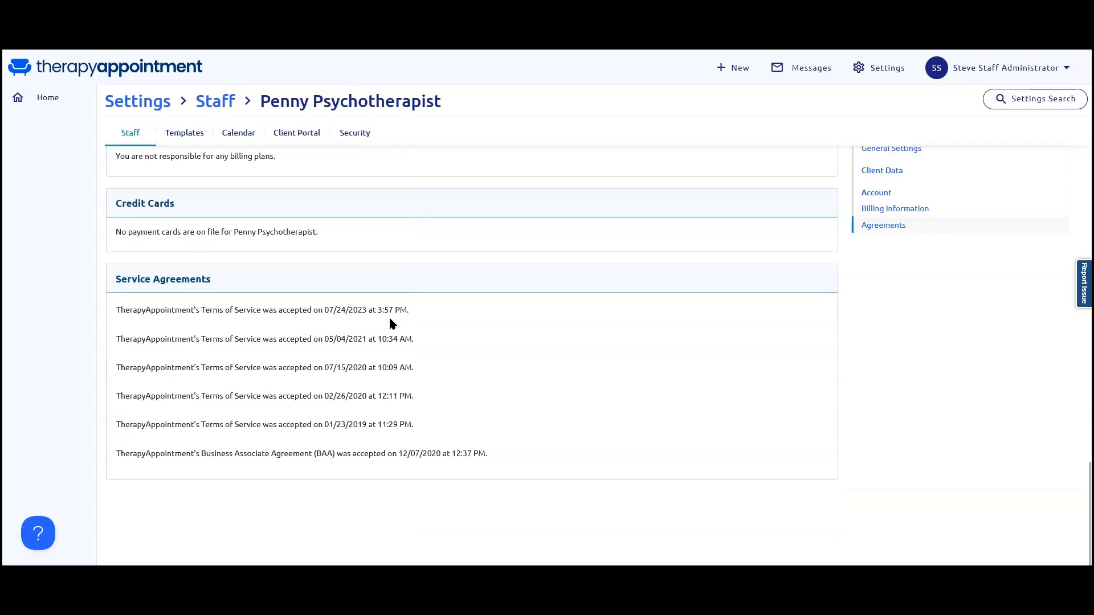